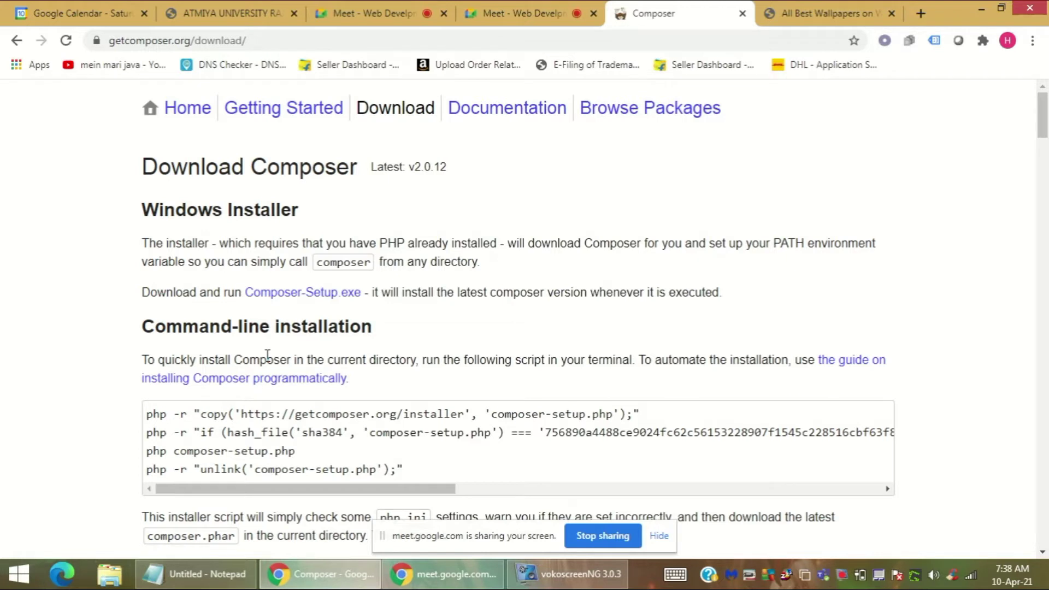
Step: Read the Windows Installer instructions on the Composer download page and save Composer-Setup.exe to the temp folder
{"action": "scroll", "coordinate": [268, 355], "scroll_direction": "down", "scroll_amount": 3}
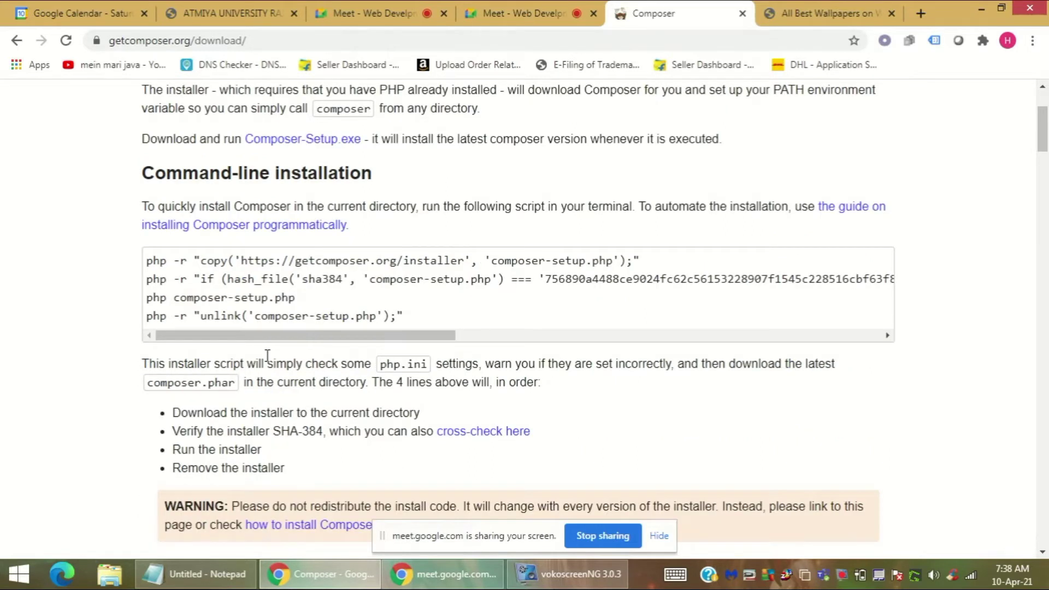
{"action": "scroll", "coordinate": [268, 356], "scroll_direction": "down", "scroll_amount": 6}
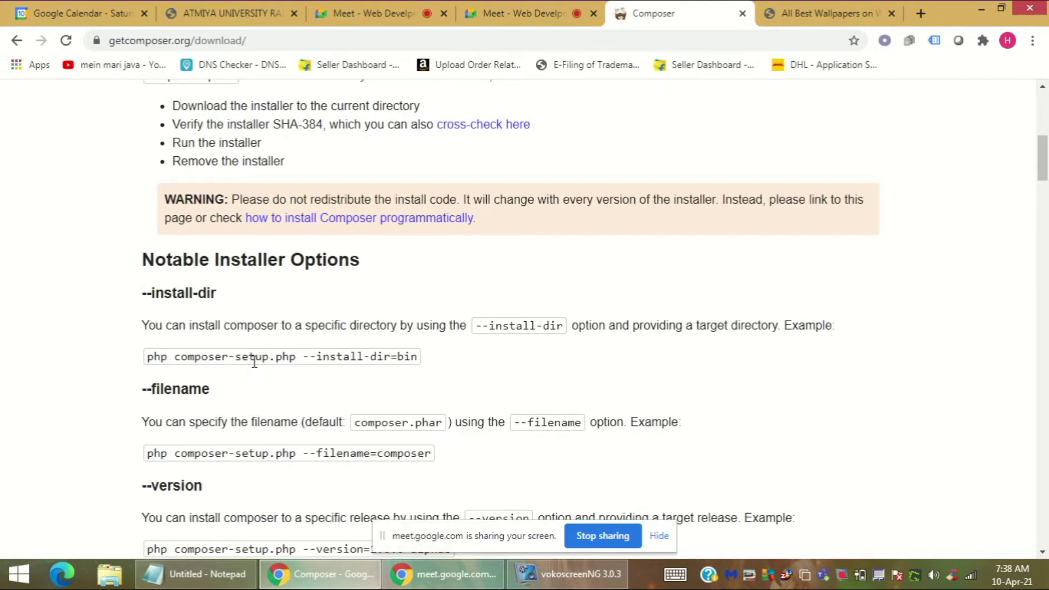
{"action": "scroll", "coordinate": [254, 365], "scroll_direction": "up", "scroll_amount": 5}
{"action": "scroll", "coordinate": [255, 369], "scroll_direction": "up", "scroll_amount": 2}
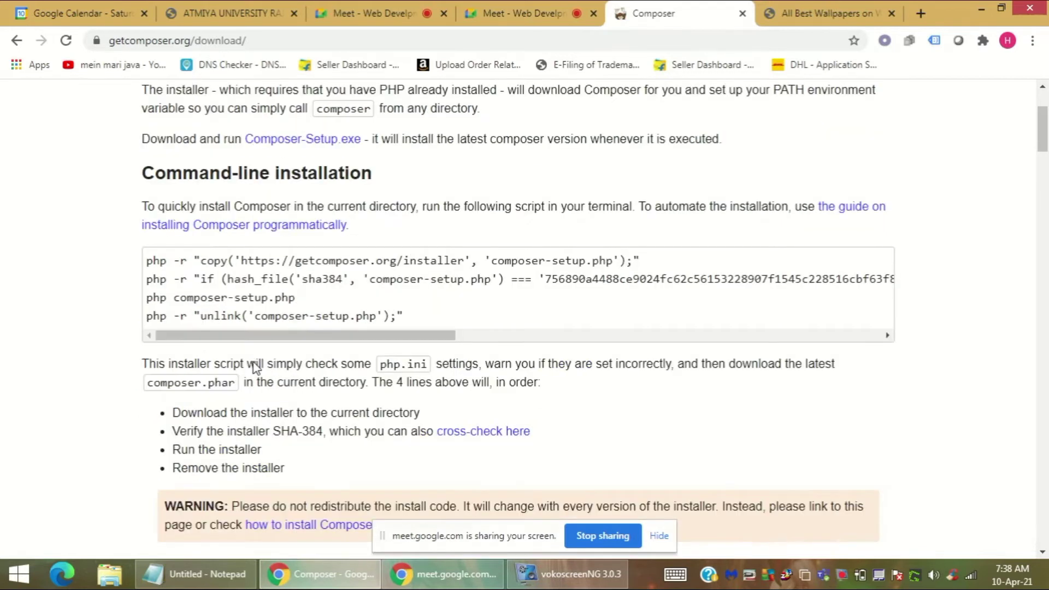
{"action": "scroll", "coordinate": [255, 368], "scroll_direction": "up", "scroll_amount": 2}
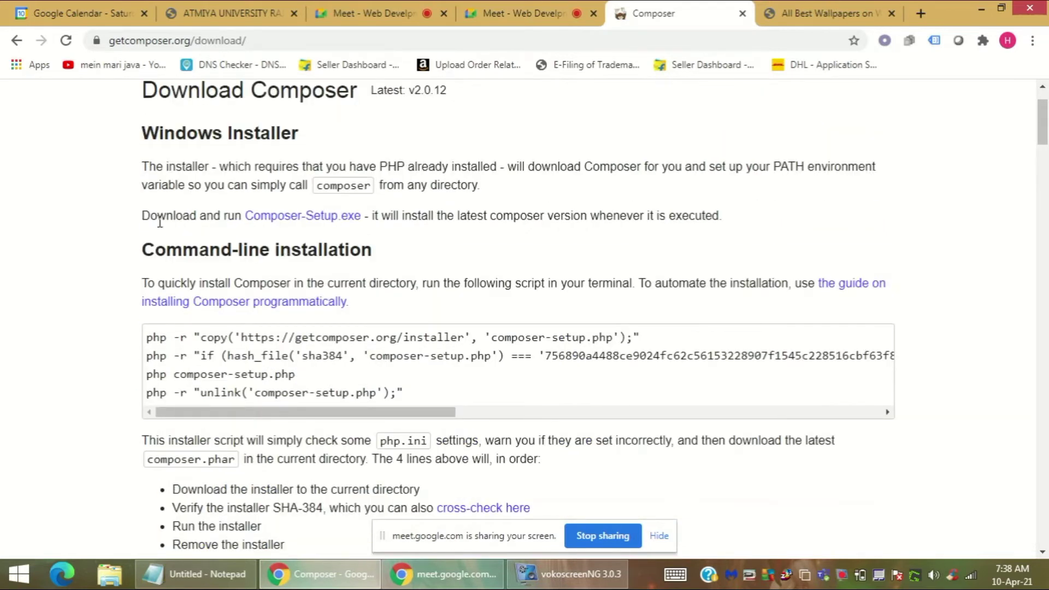
{"action": "left_click_drag", "start_coordinate": [159, 221], "coordinate": [221, 218]}
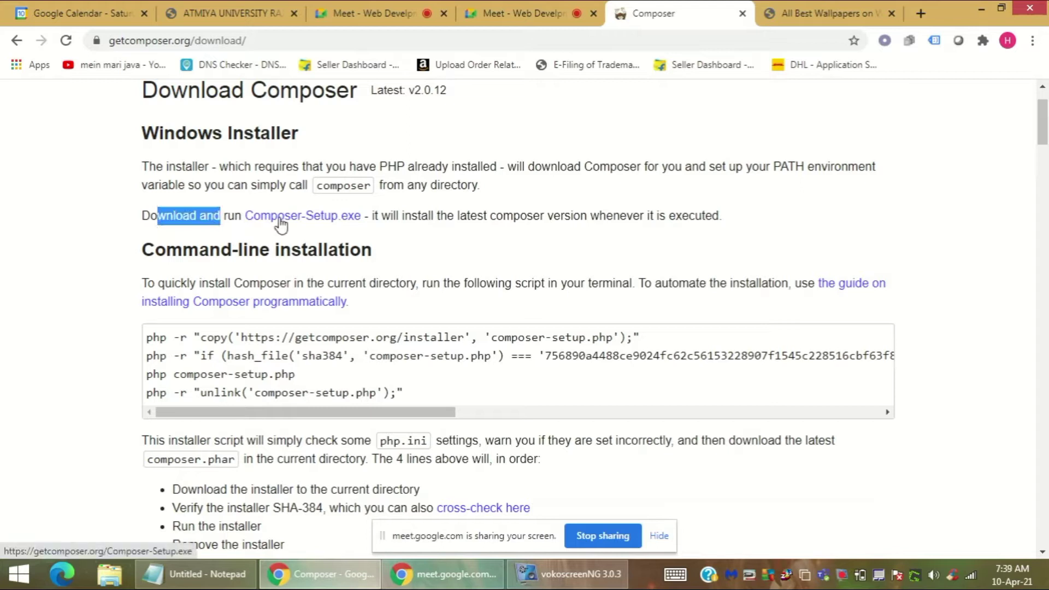
{"action": "left_click_drag", "start_coordinate": [368, 219], "coordinate": [725, 217]}
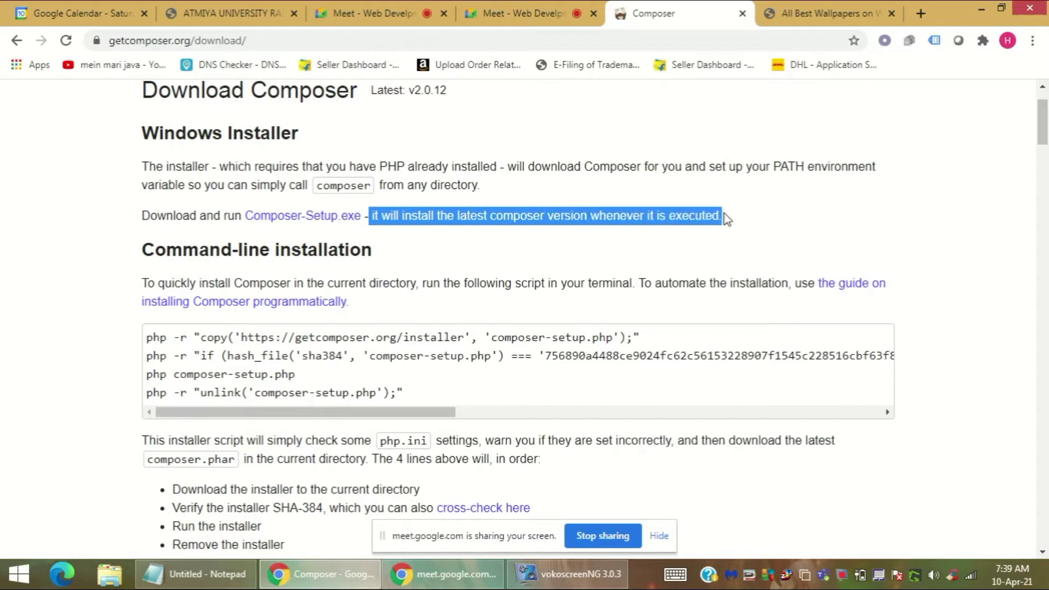
{"action": "left_click", "coordinate": [717, 232]}
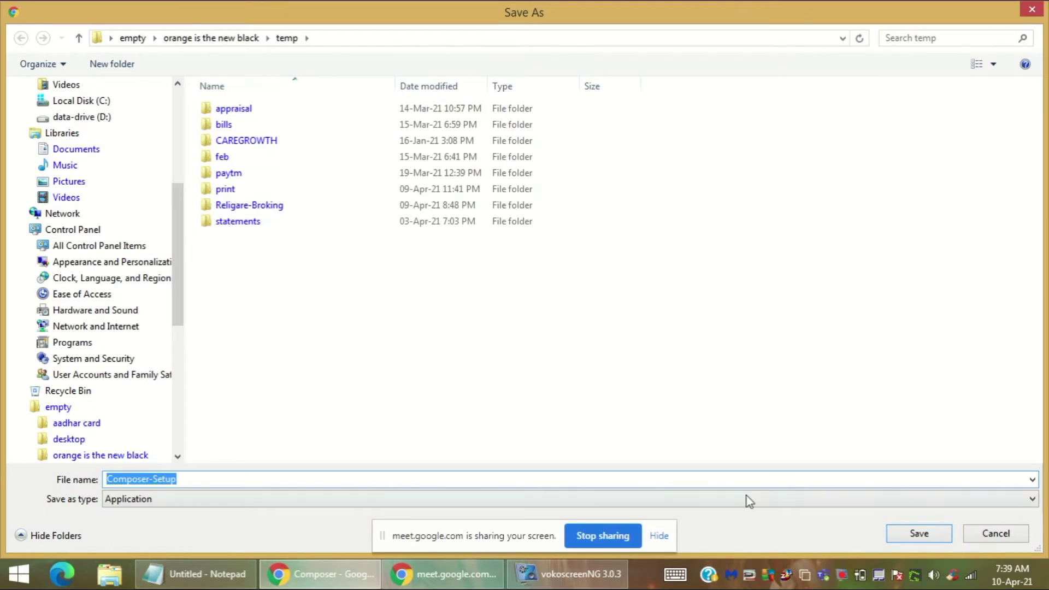
{"action": "left_click", "coordinate": [900, 533]}
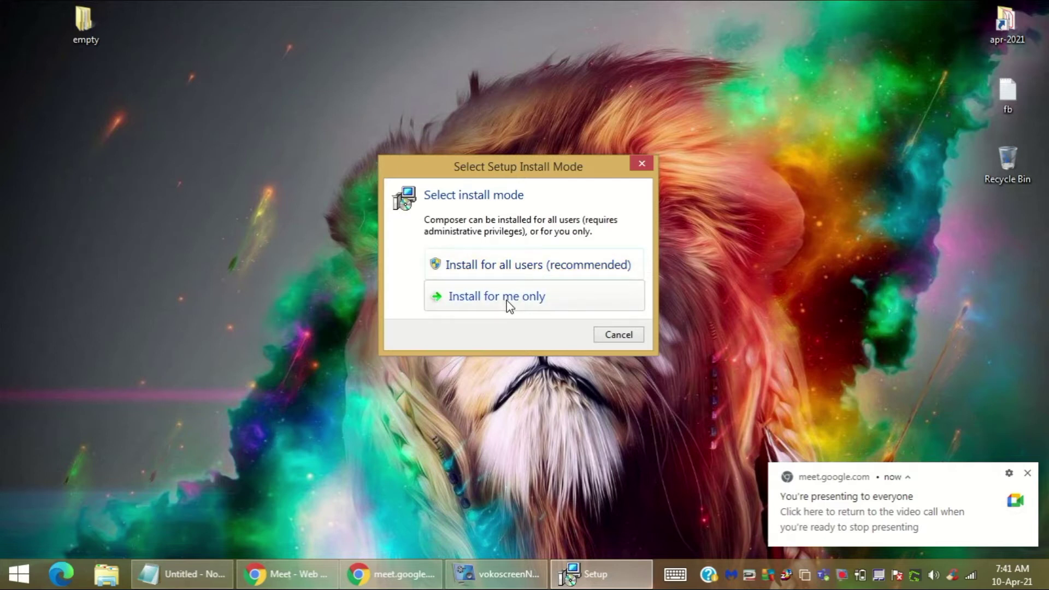
Step: Set Composer Setup to install for all users with Developer mode enabled
{"action": "left_click", "coordinate": [523, 265]}
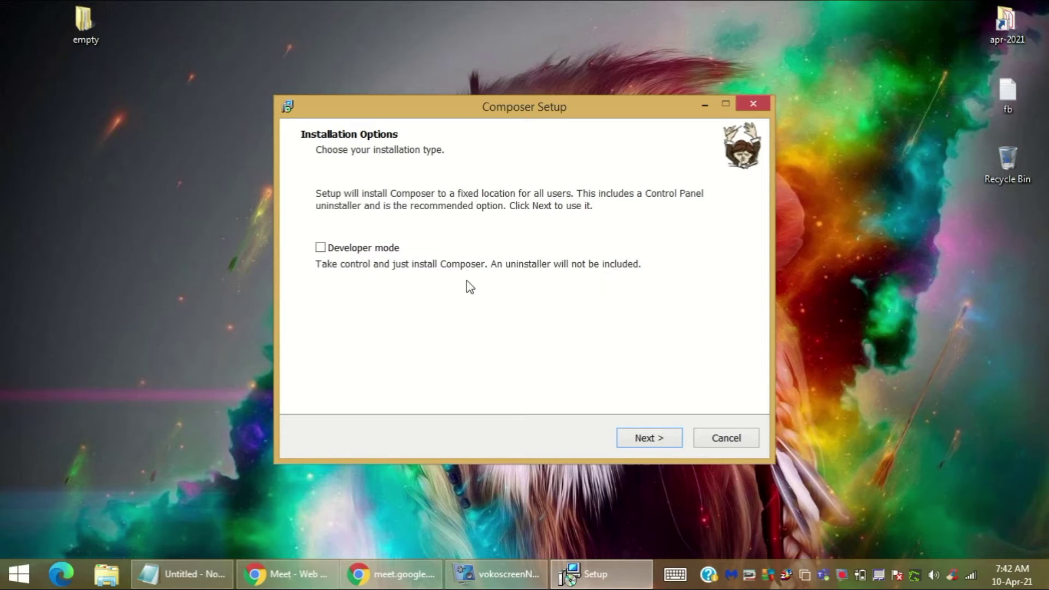
{"action": "left_click", "coordinate": [322, 249]}
{"action": "left_click", "coordinate": [646, 440]}
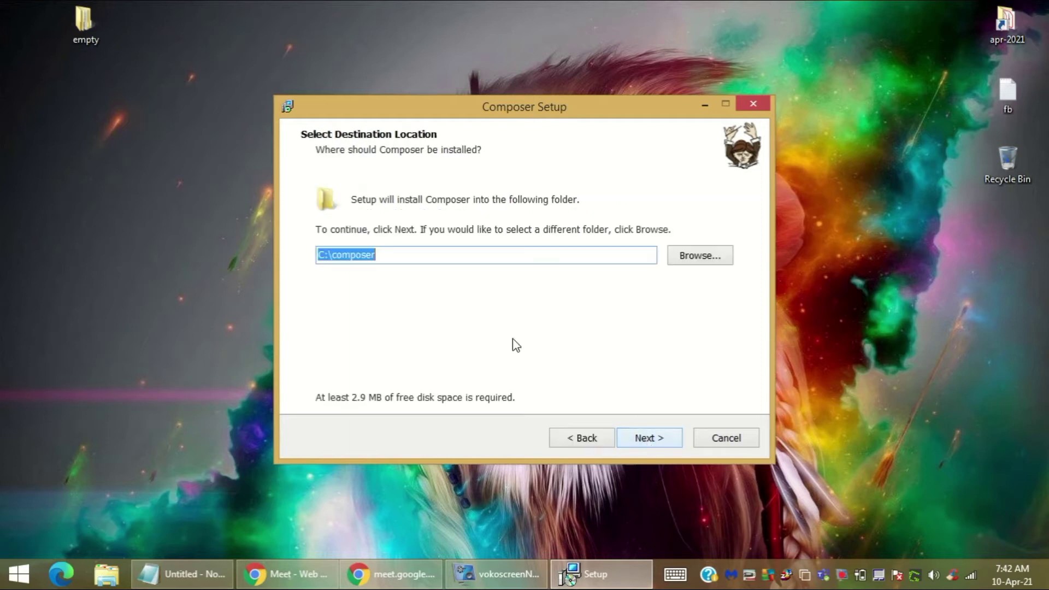
Step: Accept C:\composer as the destination and C:\xampp\php\php.exe as the command-line PHP, without using a proxy
{"action": "left_click_drag", "start_coordinate": [384, 253], "coordinate": [311, 253]}
{"action": "left_click", "coordinate": [643, 440]}
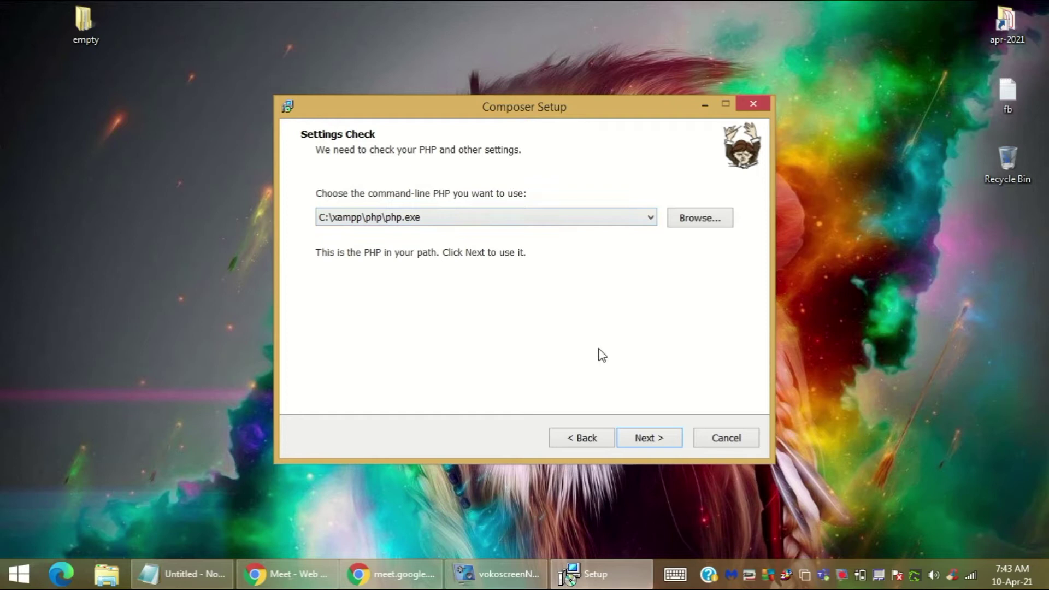
{"action": "left_click", "coordinate": [647, 441]}
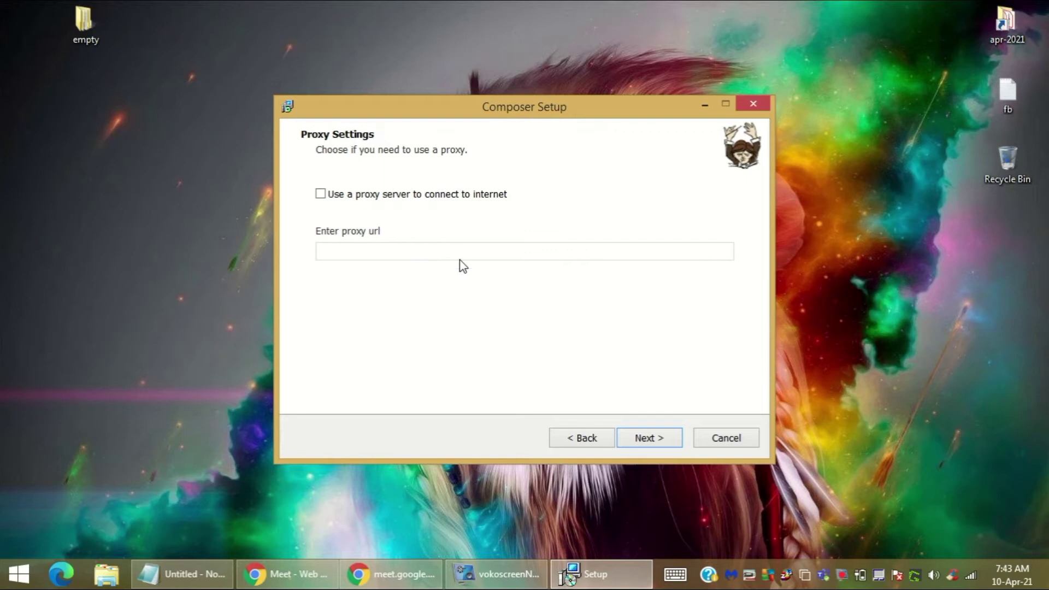
{"action": "left_click", "coordinate": [638, 443]}
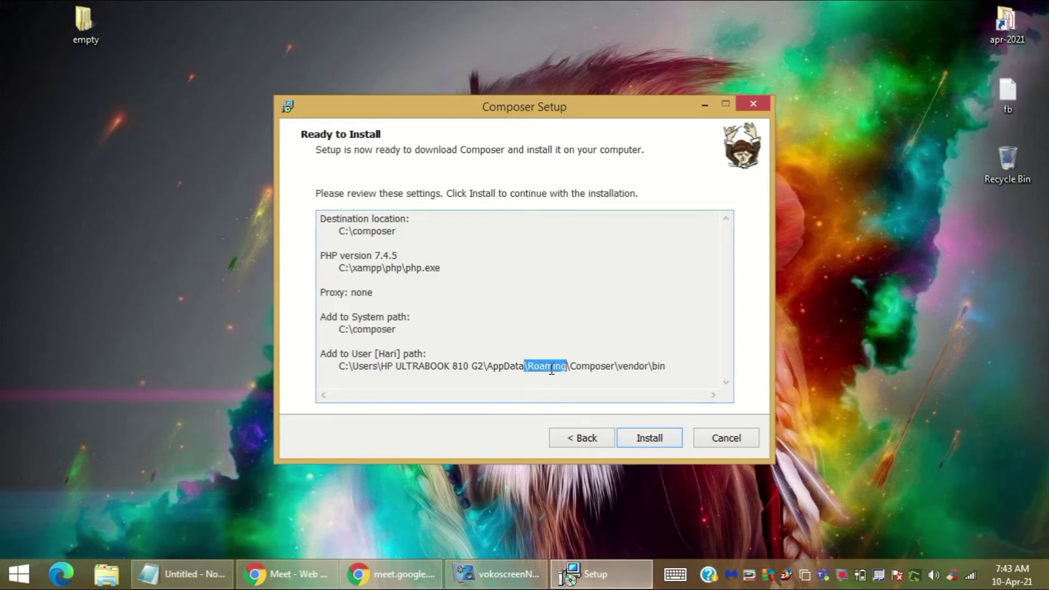
Step: Install Composer with the reviewed settings and finish the setup without viewing the online documentation
{"action": "left_click", "coordinate": [643, 444]}
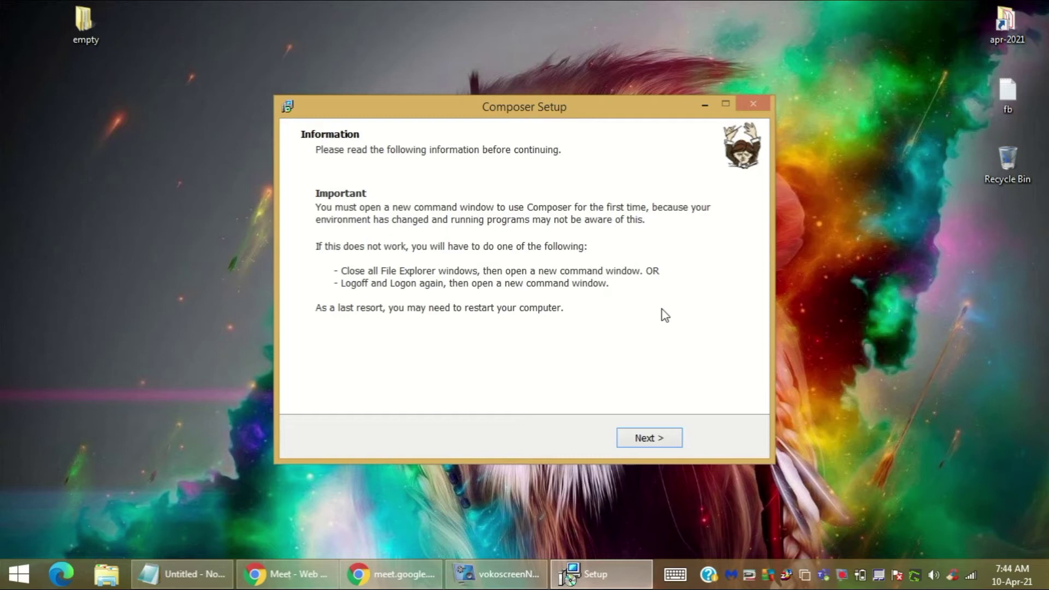
{"action": "left_click", "coordinate": [667, 447]}
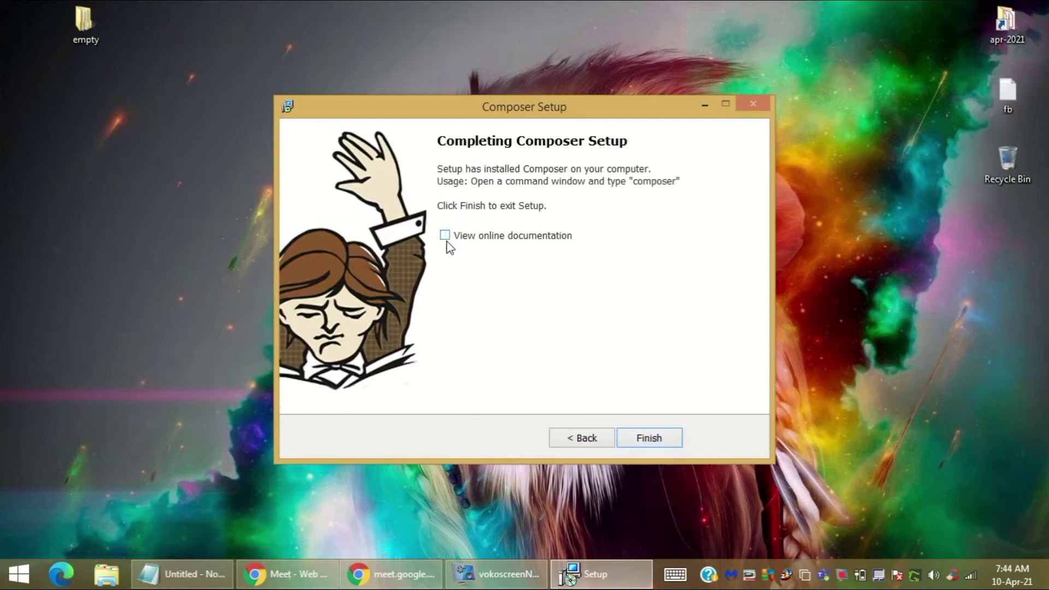
{"action": "left_click", "coordinate": [629, 437]}
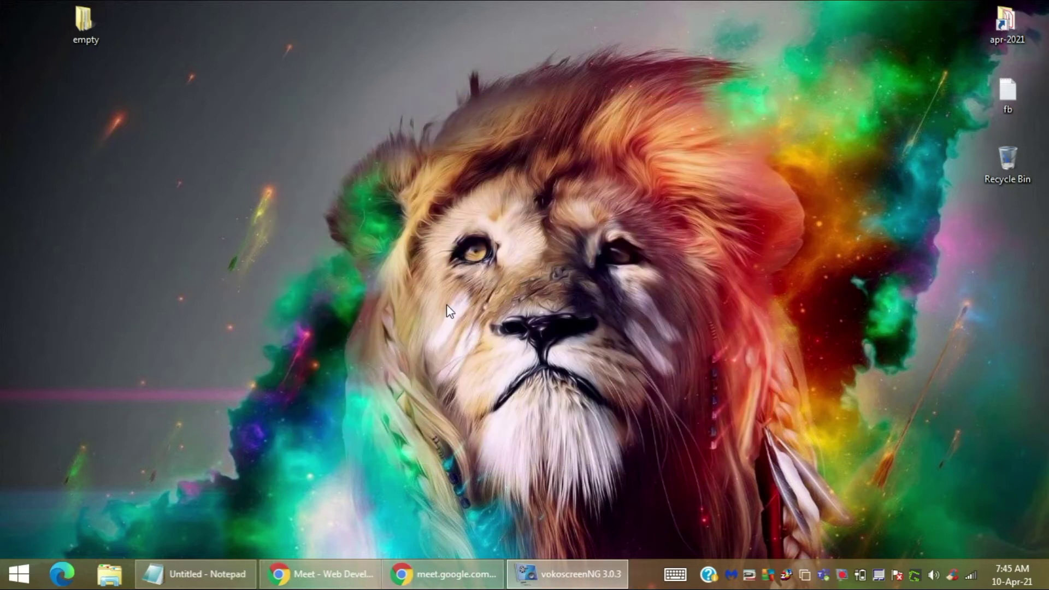
Step: Open the Cmder terminal and run the composer command to check the installation
{"action": "key", "text": "super+r"}
{"action": "type", "text": "cmder"}
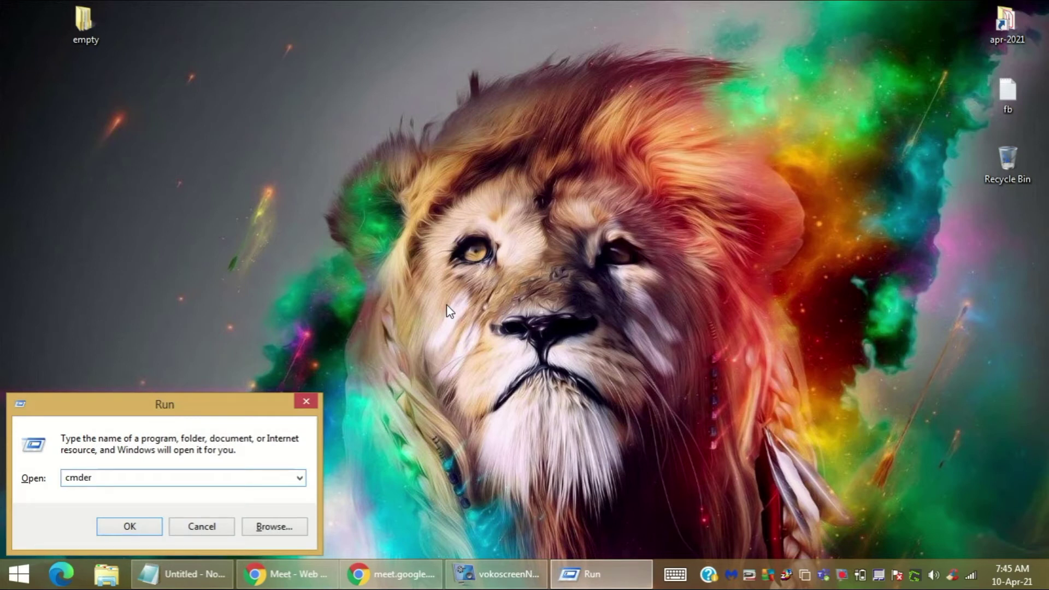
{"action": "key", "text": "Return"}
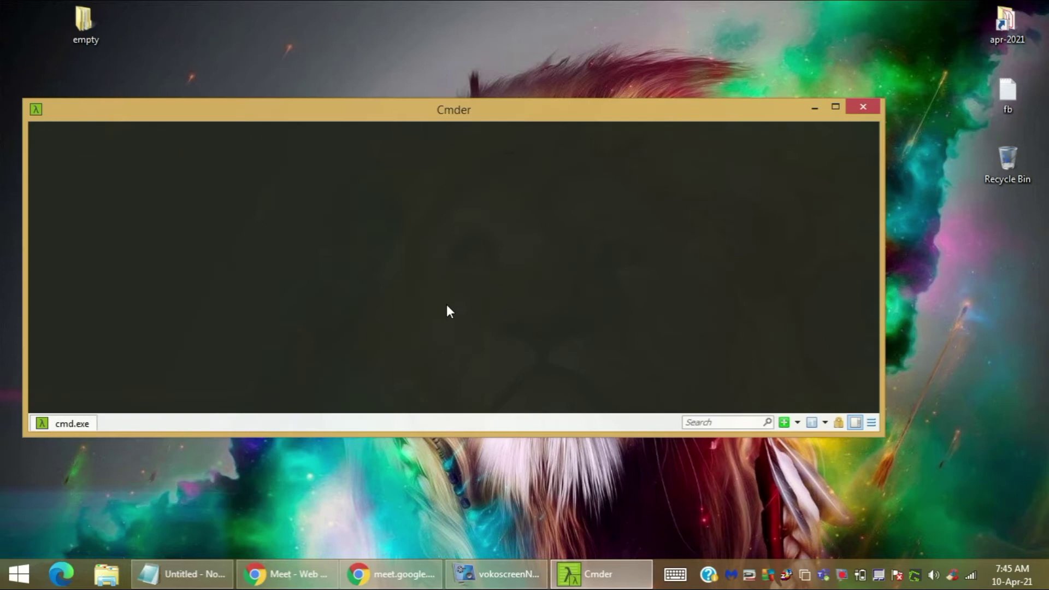
{"action": "type", "text": "composer"}
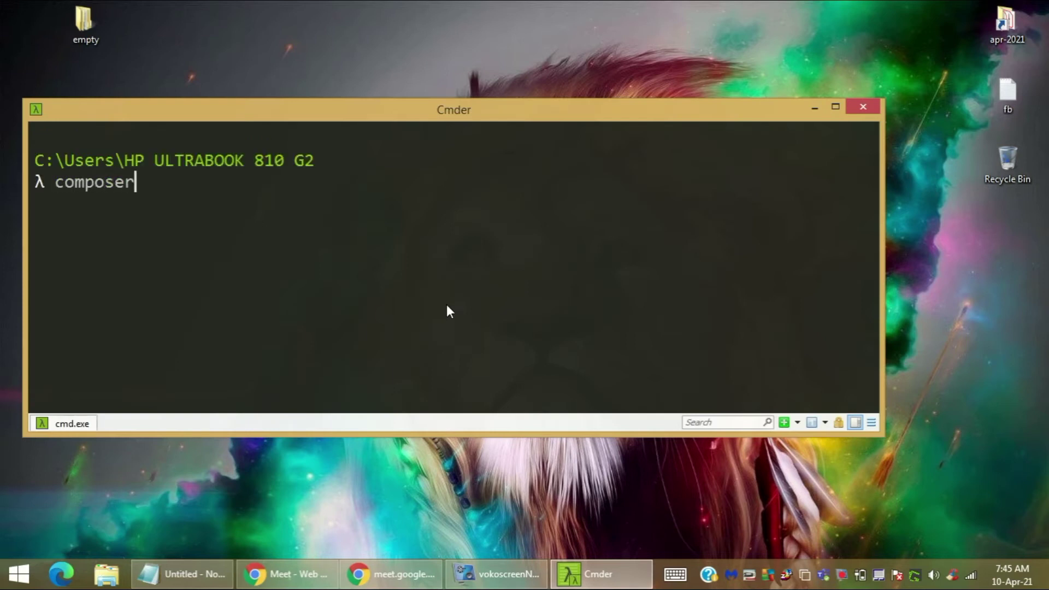
{"action": "key", "text": "Return"}
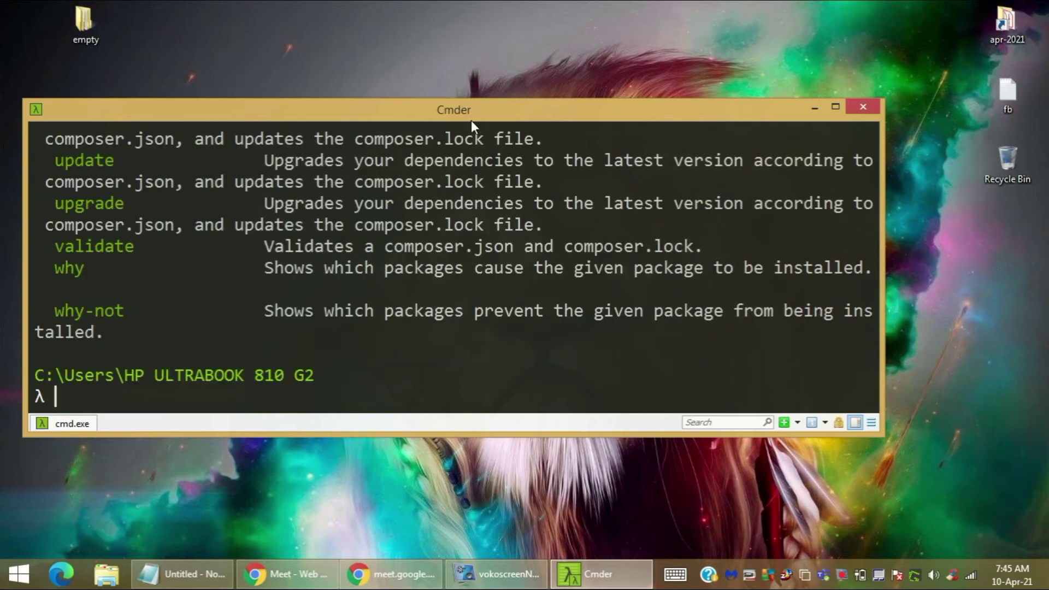
Step: Examine the composer command's output in a maximized terminal, from the command list back to the banner and version line
{"action": "double_click", "coordinate": [471, 119]}
{"action": "scroll", "coordinate": [405, 283], "scroll_direction": "up", "scroll_amount": 7}
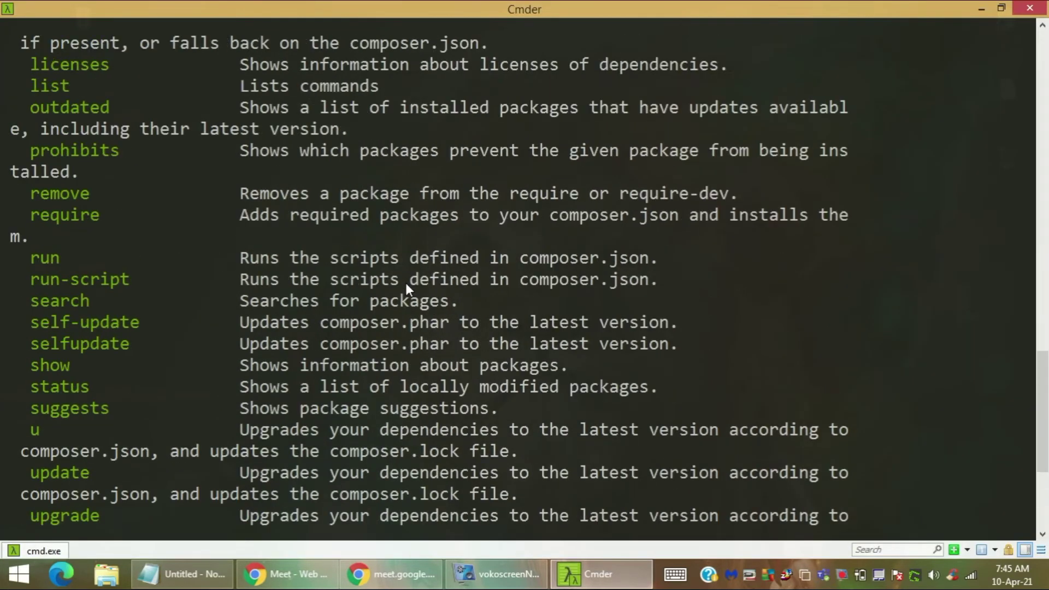
{"action": "scroll", "coordinate": [405, 283], "scroll_direction": "up", "scroll_amount": 11}
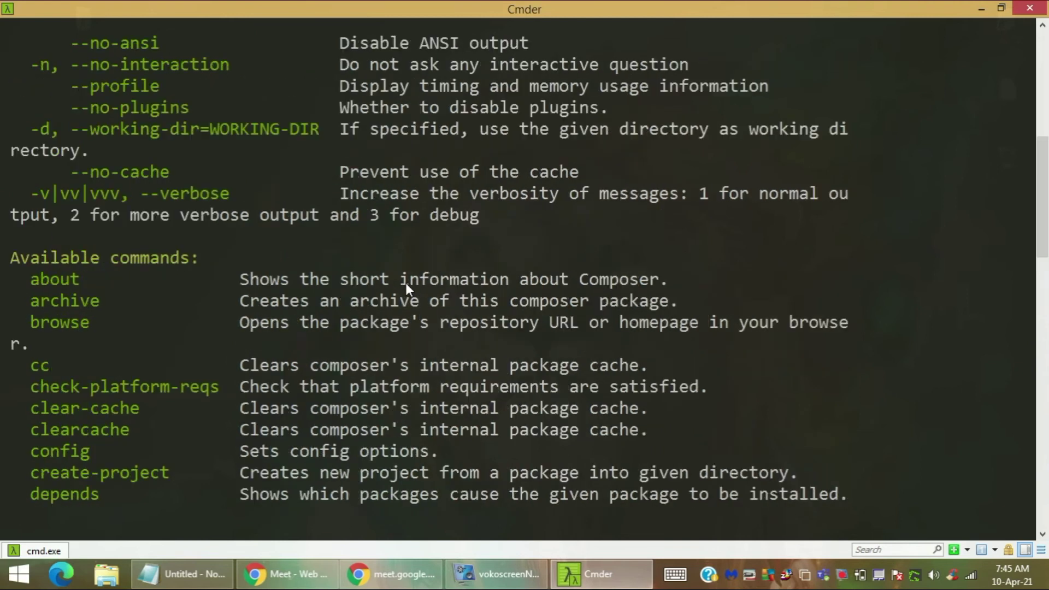
{"action": "scroll", "coordinate": [405, 283], "scroll_direction": "up", "scroll_amount": 6}
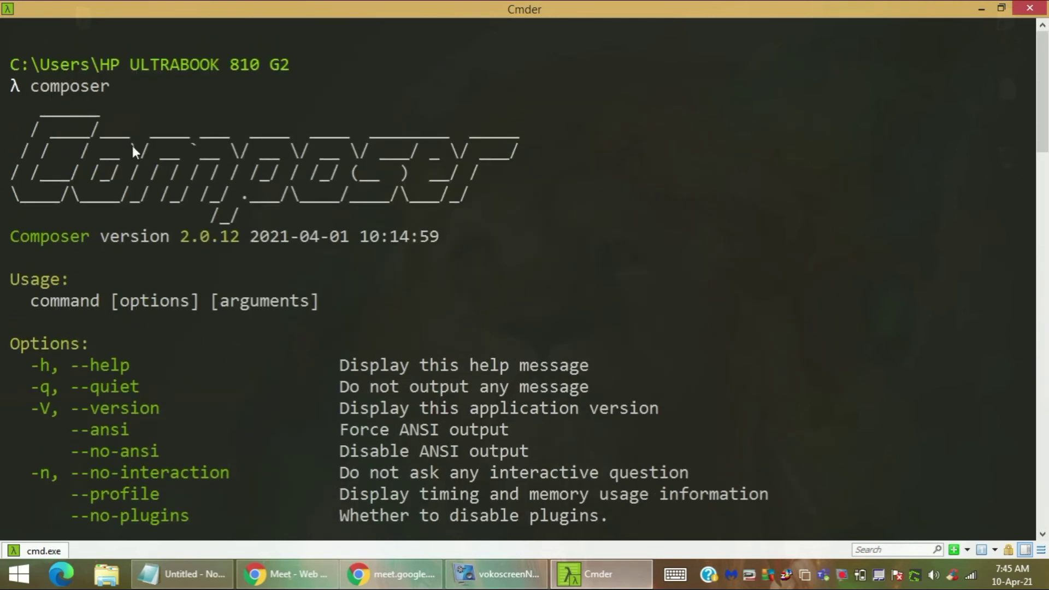
{"action": "left_click_drag", "start_coordinate": [182, 237], "coordinate": [257, 241]}
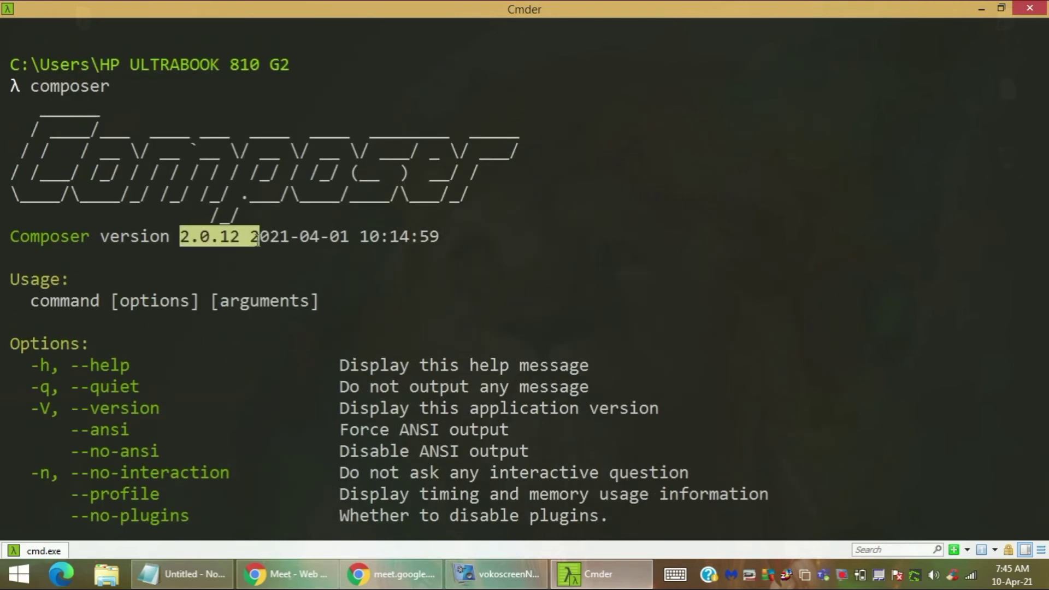
{"action": "left_click", "coordinate": [565, 237]}
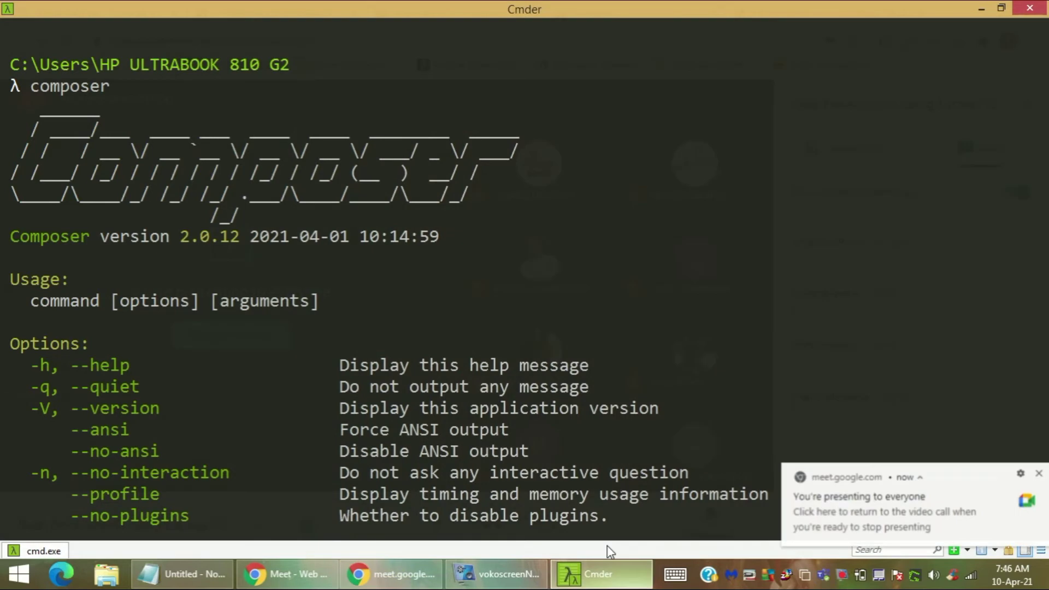
{"action": "left_click_drag", "start_coordinate": [17, 145], "coordinate": [836, 186]}
{"action": "left_click", "coordinate": [29, 123]}
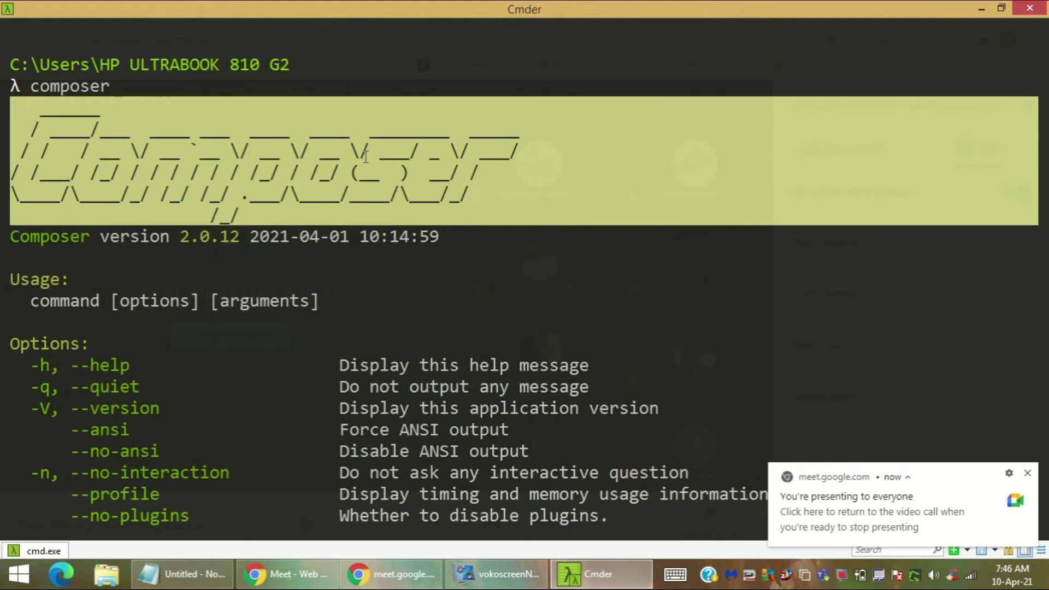
{"action": "left_click", "coordinate": [457, 136]}
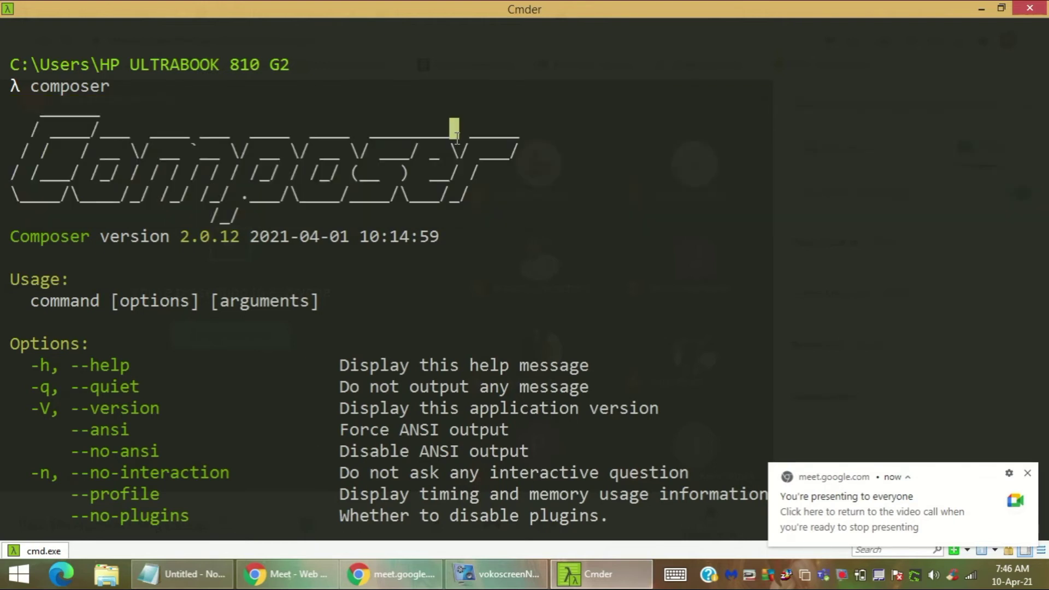
Step: Search Windows for "remote" and launch Remote Desktop Connection
{"action": "key", "text": "super"}
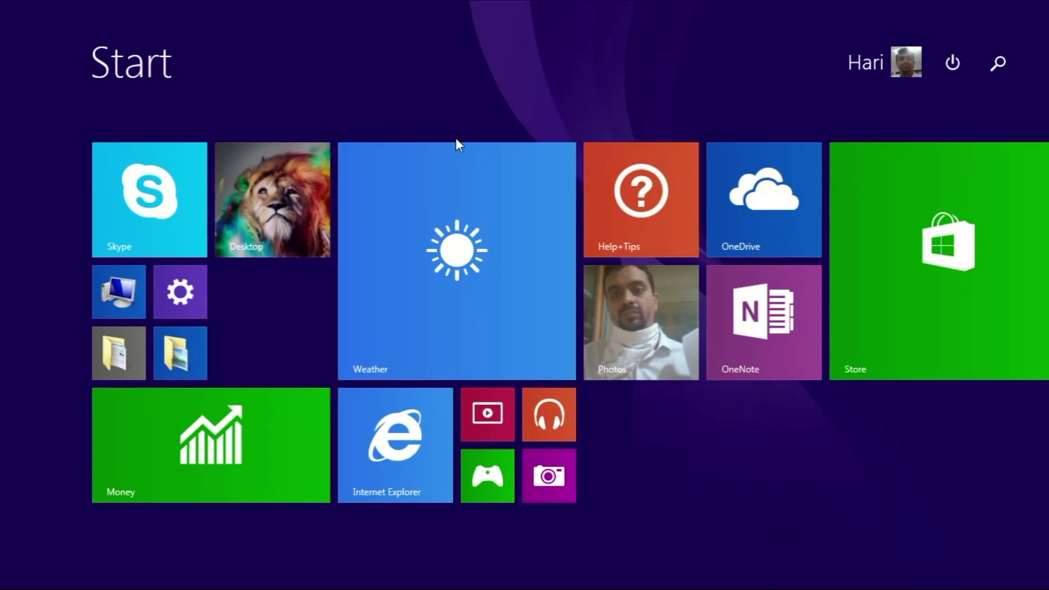
{"action": "type", "text": "remote Desktop Connection"}
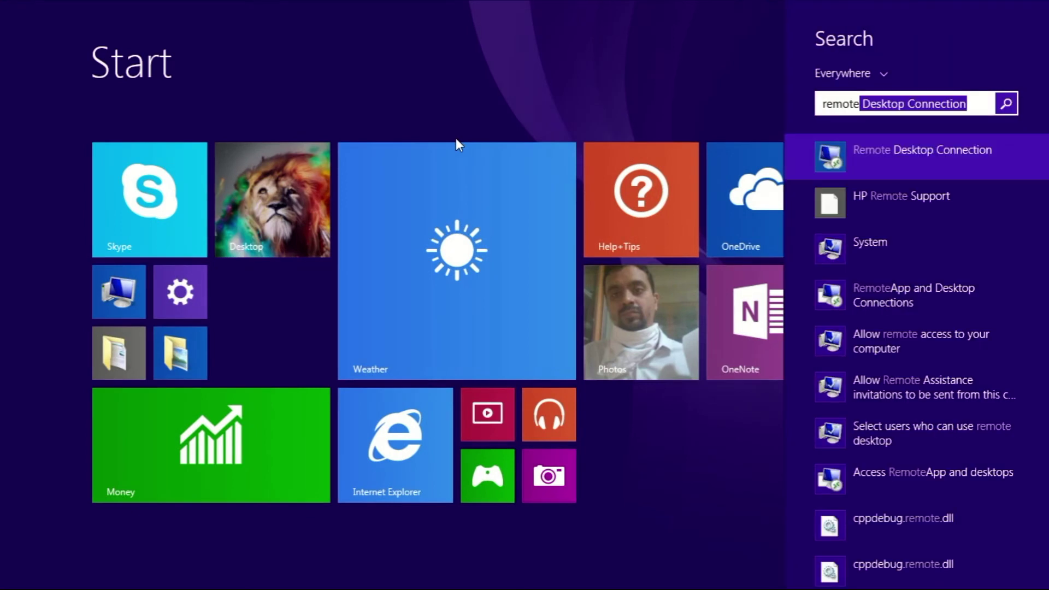
{"action": "key", "text": "Return"}
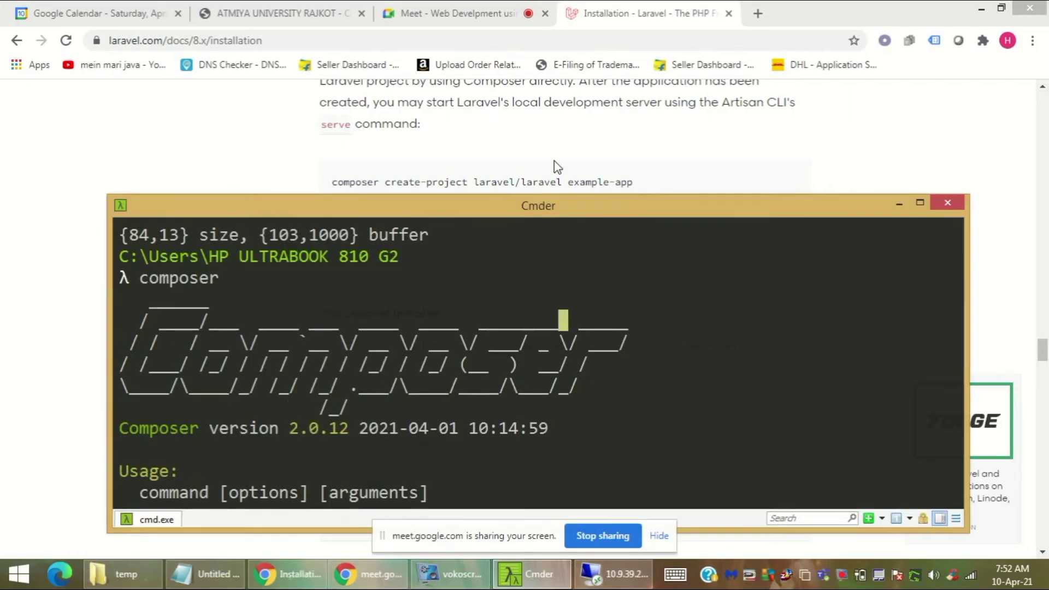
Step: Move the Cmder window below the Laravel create-project commands on the documentation page and return to the terminal's current prompt
{"action": "left_click_drag", "start_coordinate": [540, 202], "coordinate": [554, 160]}
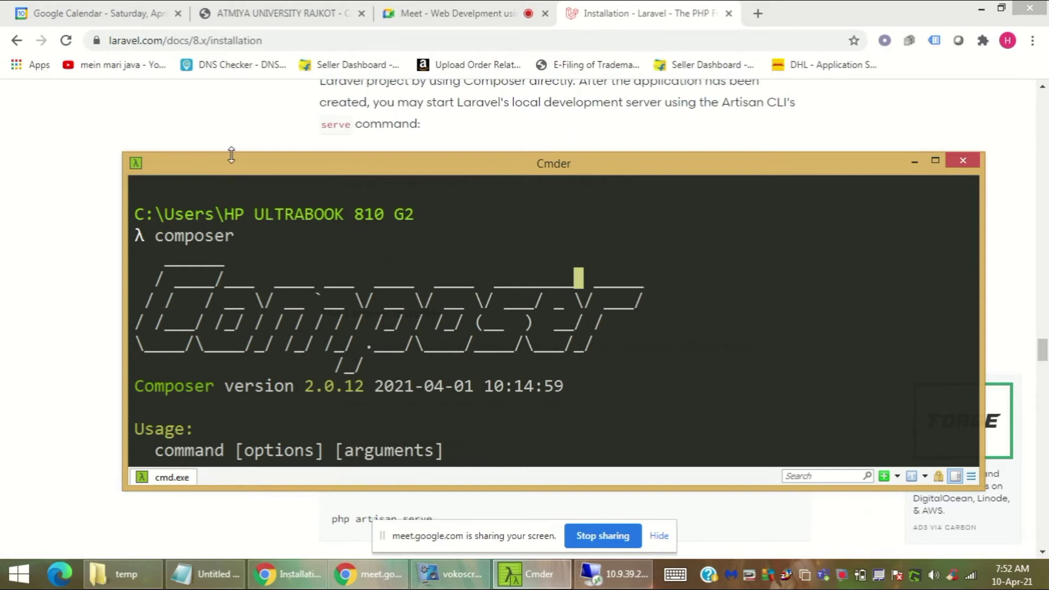
{"action": "left_click_drag", "start_coordinate": [231, 155], "coordinate": [224, 259]}
{"action": "scroll", "coordinate": [328, 341], "scroll_direction": "down", "scroll_amount": 10}
{"action": "scroll", "coordinate": [329, 340], "scroll_direction": "down", "scroll_amount": 10}
{"action": "left_click_drag", "start_coordinate": [464, 270], "coordinate": [459, 299]}
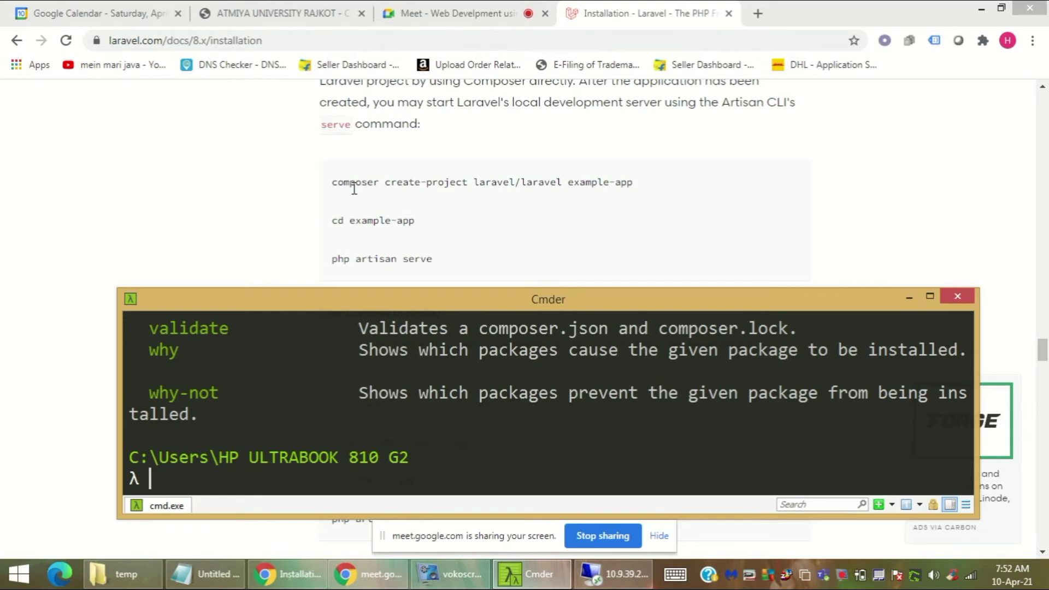
Step: Switch the terminal to the D: drive and change into the batch22 folder
{"action": "type", "text": "d:"}
{"action": "key", "text": "Return"}
{"action": "type", "text": "cd m"}
{"action": "key", "text": "BackSpace"}
{"action": "type", "text": "batch22"}
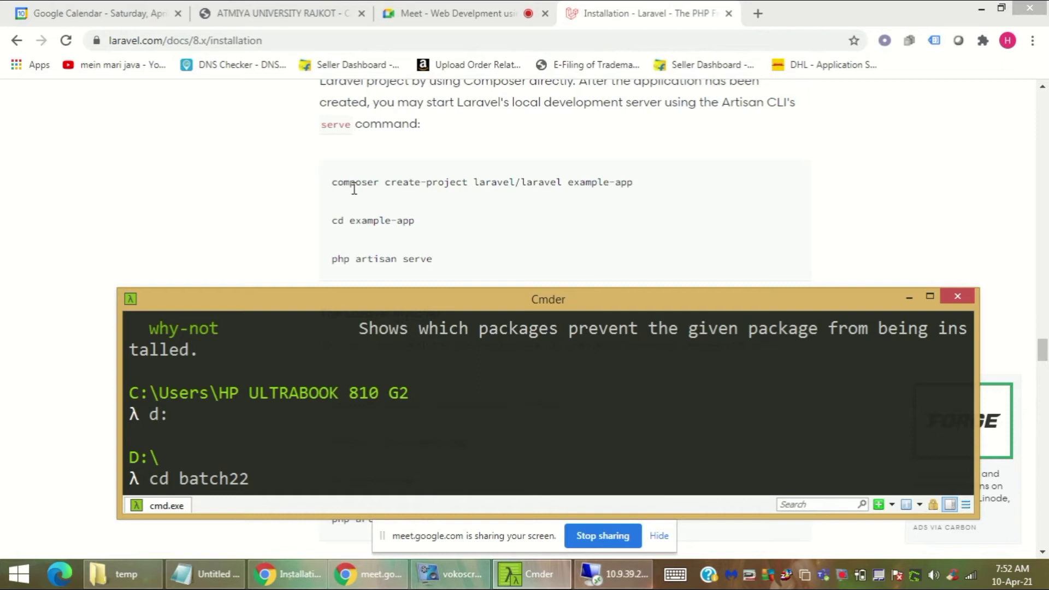
{"action": "key", "text": "Tab"}
{"action": "key", "text": "Return"}
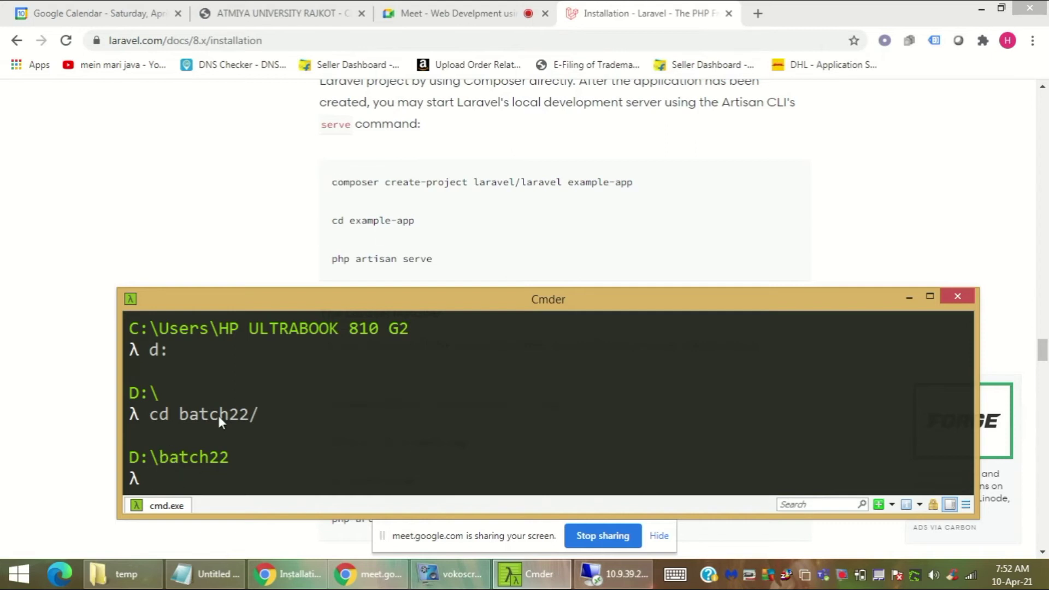
Step: Run composer create-project laravel/laravel demo-app in the batch22 folder and adjust the terminal window's height while the installation runs
{"action": "type", "text": "composer create-project"}
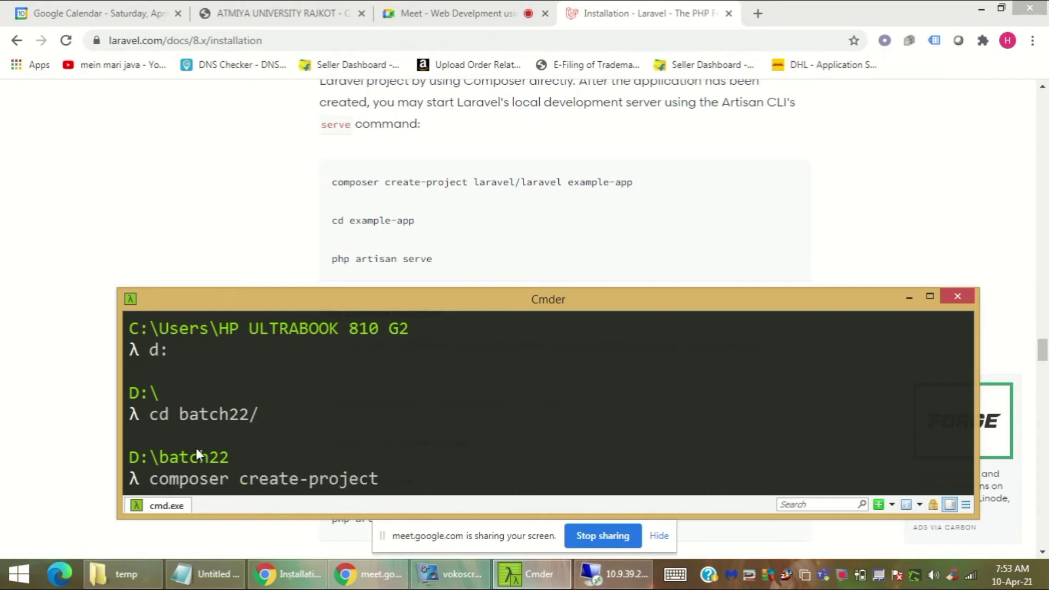
{"action": "type", "text": " laravel/"}
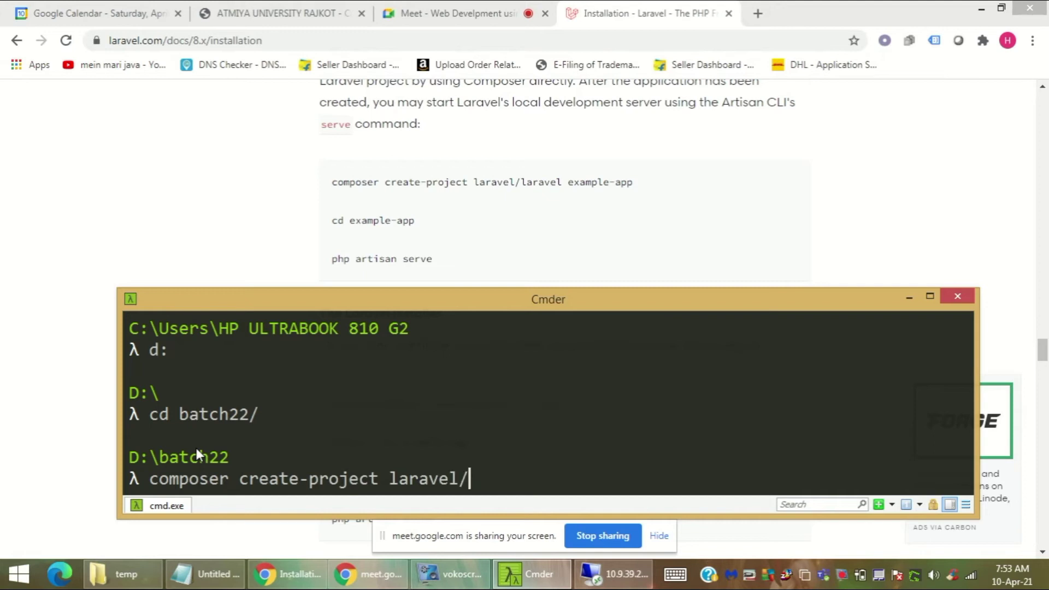
{"action": "type", "text": "laravel"}
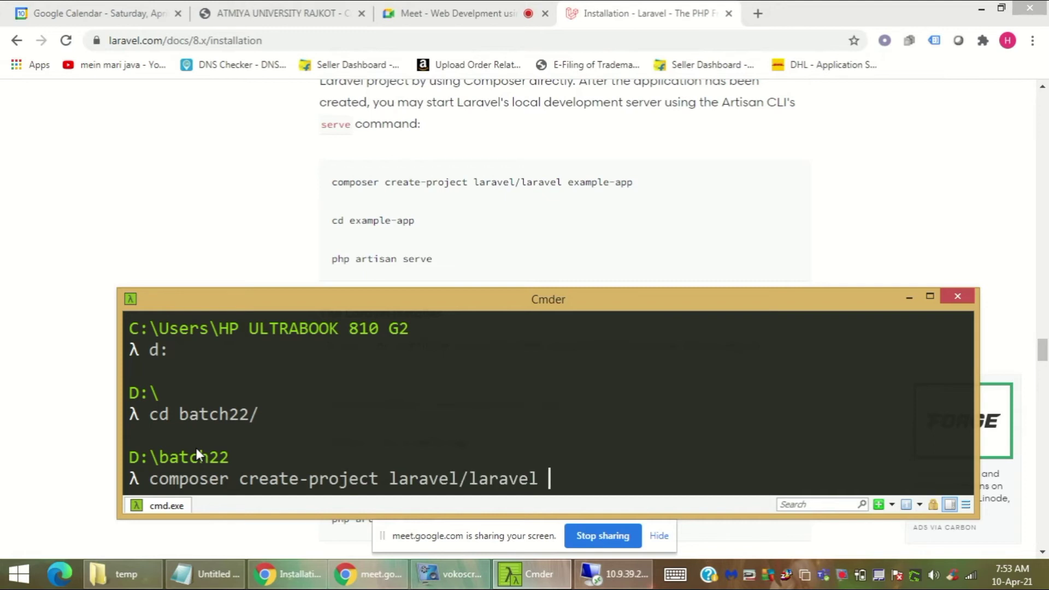
{"action": "left_click_drag", "start_coordinate": [417, 488], "coordinate": [546, 481]}
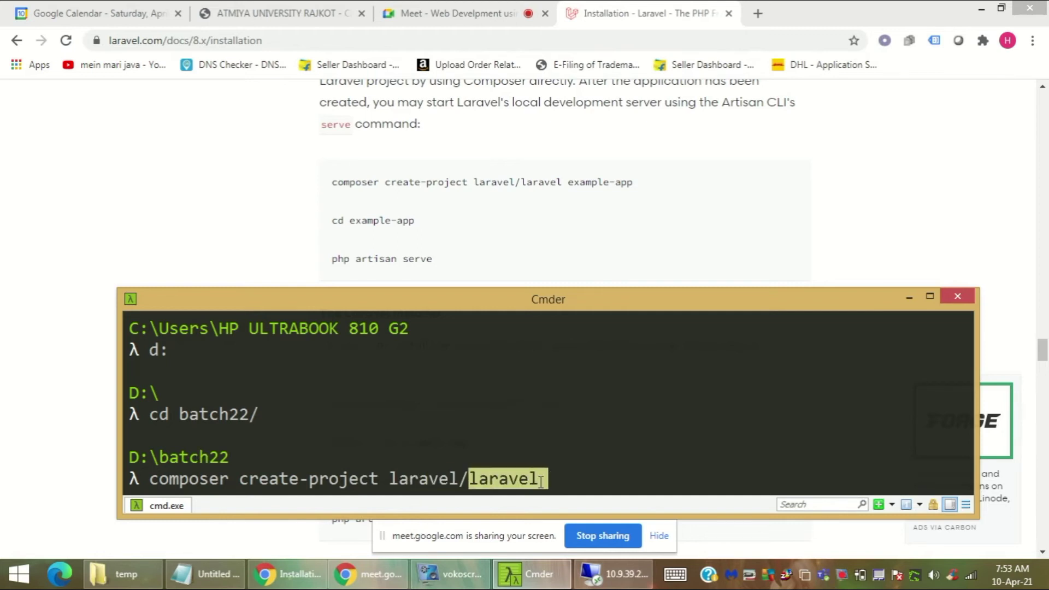
{"action": "left_click", "coordinate": [490, 488]}
{"action": "left_click_drag", "start_coordinate": [391, 479], "coordinate": [547, 481]}
{"action": "left_click", "coordinate": [559, 481]}
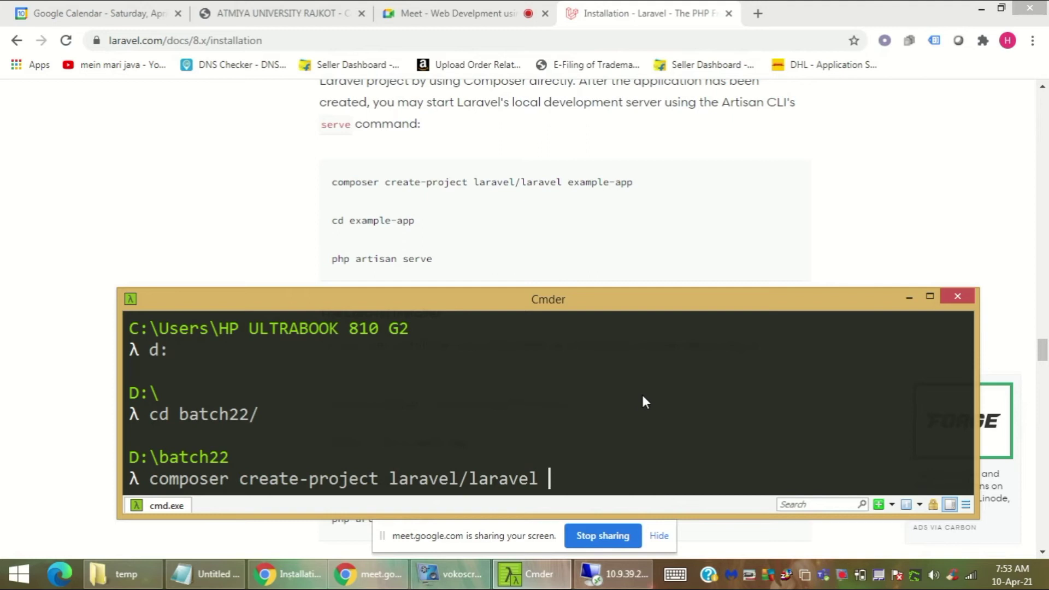
{"action": "type", "text": "demo-app"}
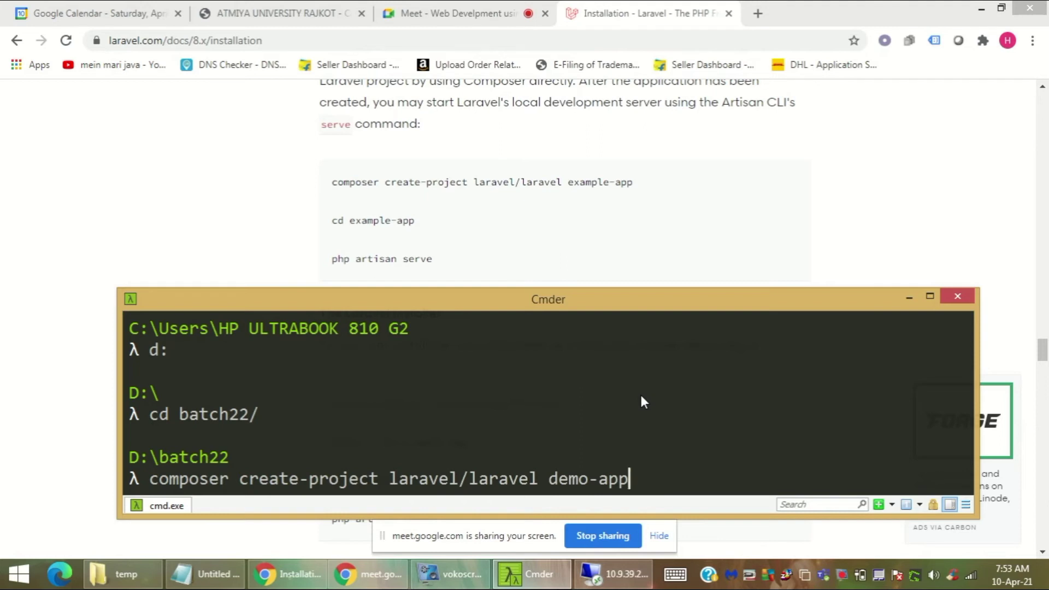
{"action": "key", "text": "Return"}
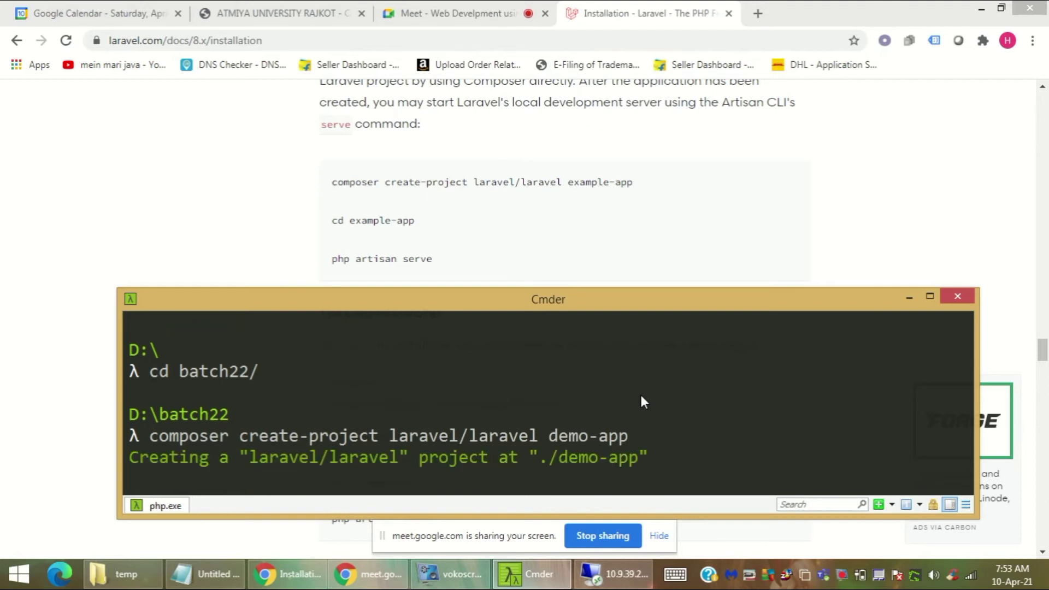
{"action": "left_click_drag", "start_coordinate": [604, 289], "coordinate": [599, 171]}
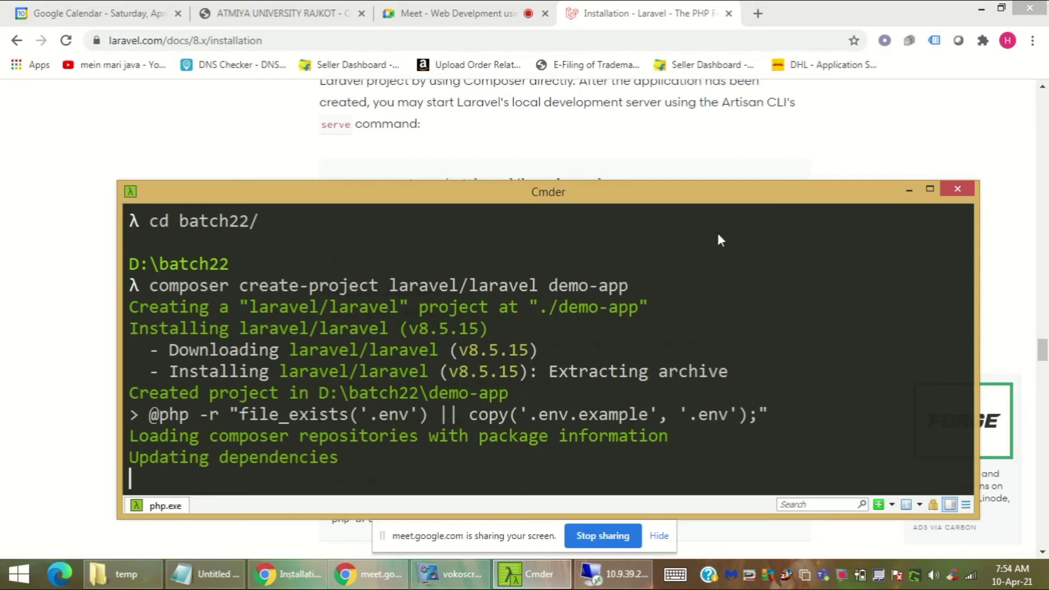
{"action": "left_click_drag", "start_coordinate": [701, 182], "coordinate": [696, 287]}
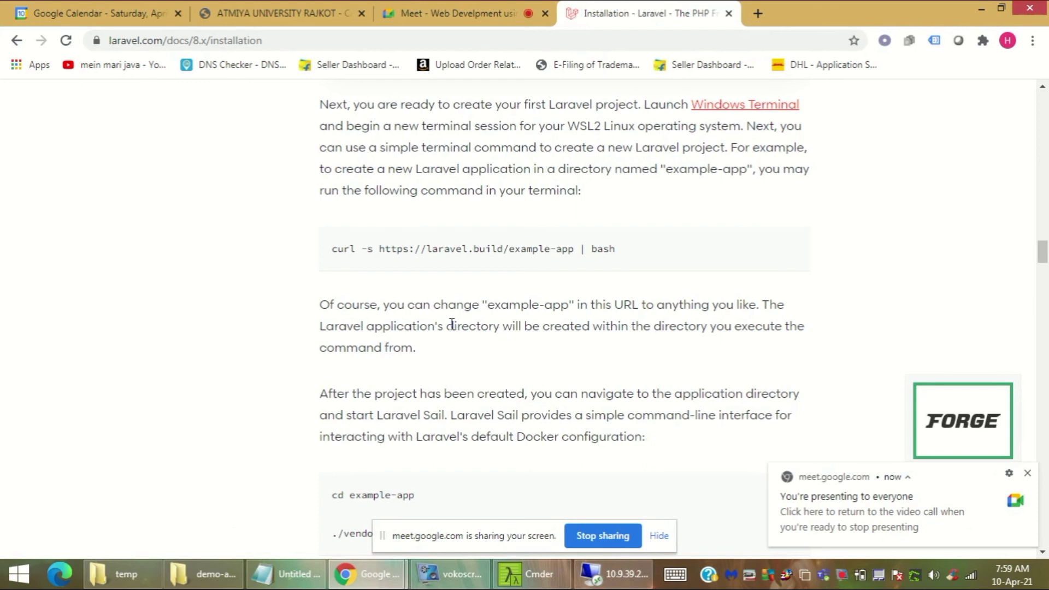
Step: Find the php artisan serve command under Installation Via Composer in the Laravel documentation and run it in Cmder from the demo-app folder
{"action": "scroll", "coordinate": [452, 324], "scroll_direction": "down", "scroll_amount": 20}
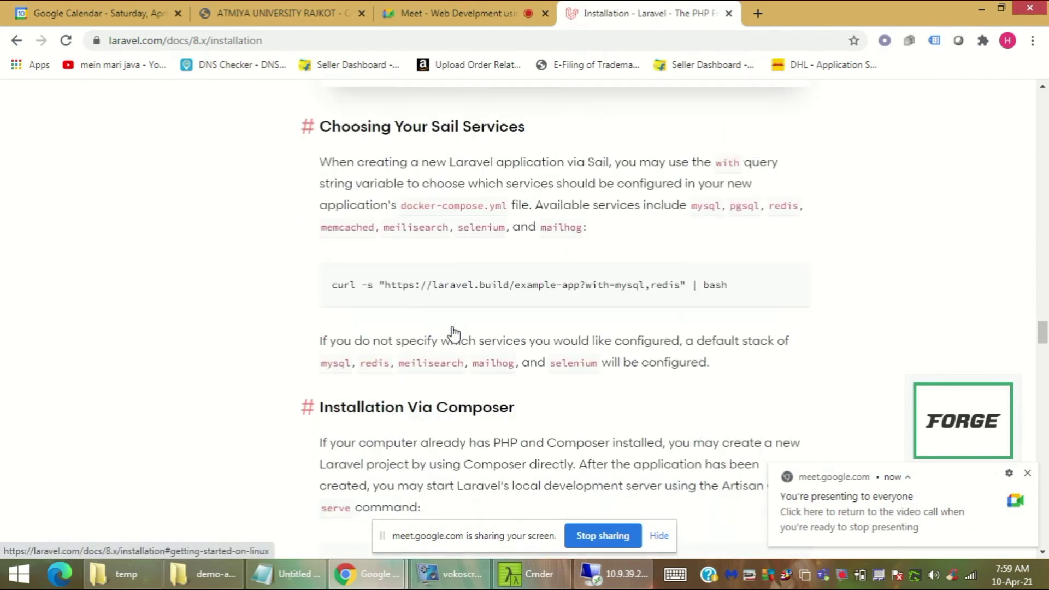
{"action": "scroll", "coordinate": [453, 333], "scroll_direction": "down", "scroll_amount": 2}
{"action": "scroll", "coordinate": [453, 327], "scroll_direction": "up", "scroll_amount": 1}
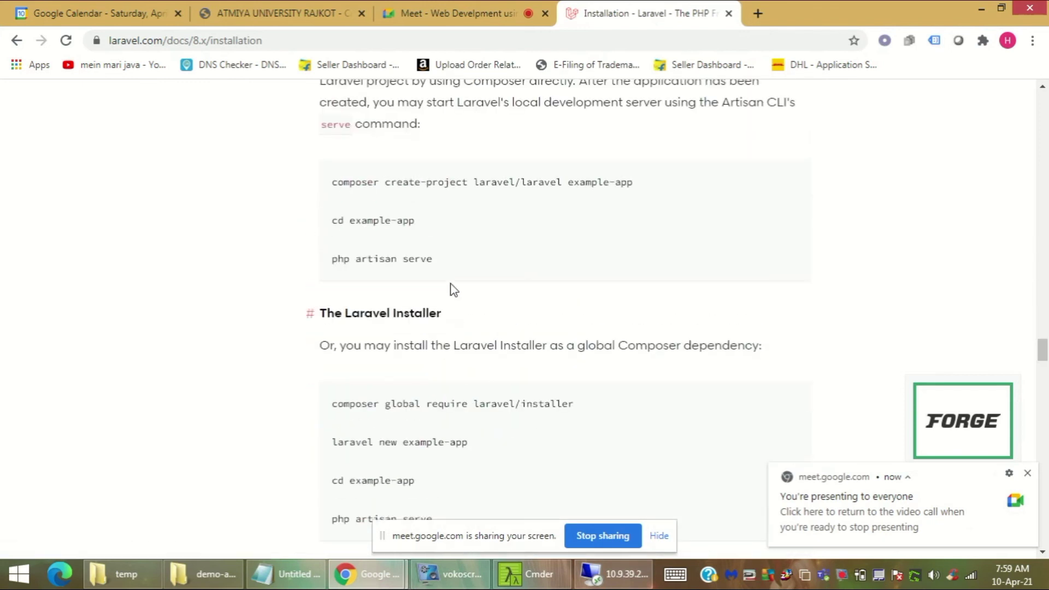
{"action": "left_click_drag", "start_coordinate": [444, 262], "coordinate": [329, 260]}
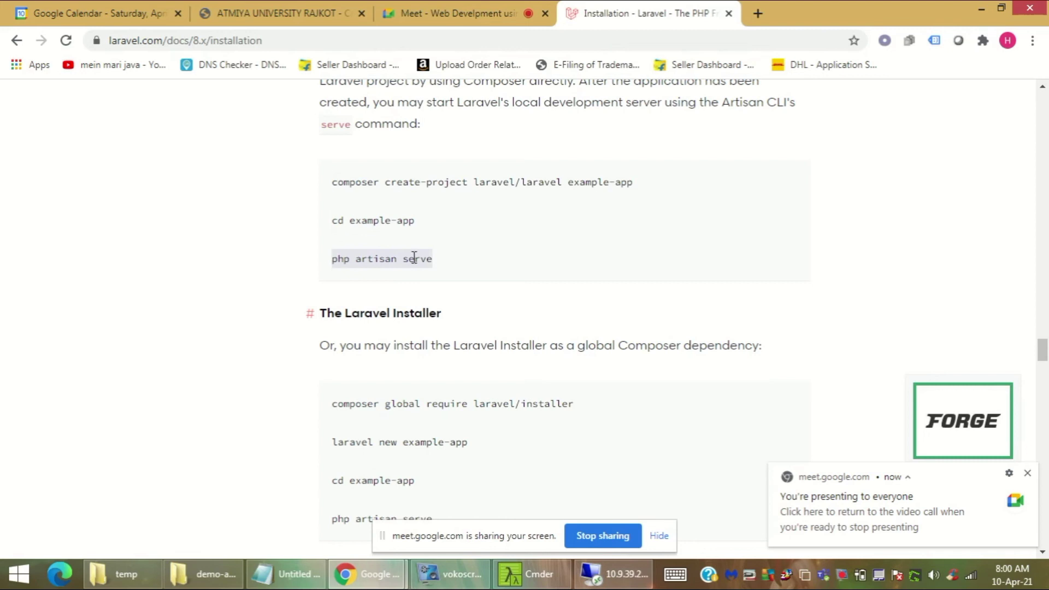
{"action": "mouse_move", "coordinate": [608, 580]}
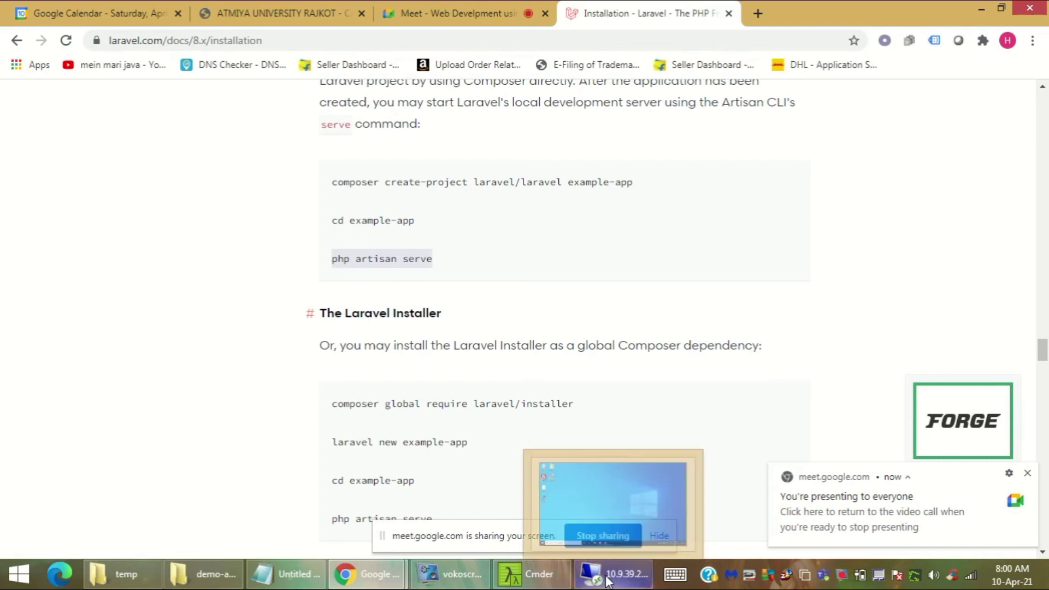
{"action": "left_click", "coordinate": [431, 262]}
{"action": "left_click", "coordinate": [538, 583]}
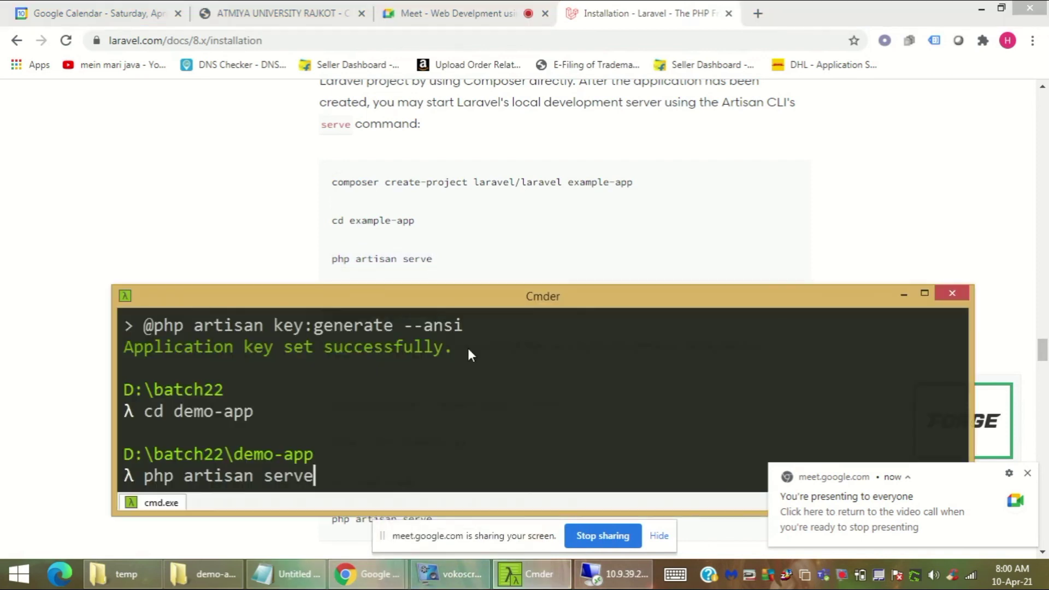
{"action": "key", "text": "Return"}
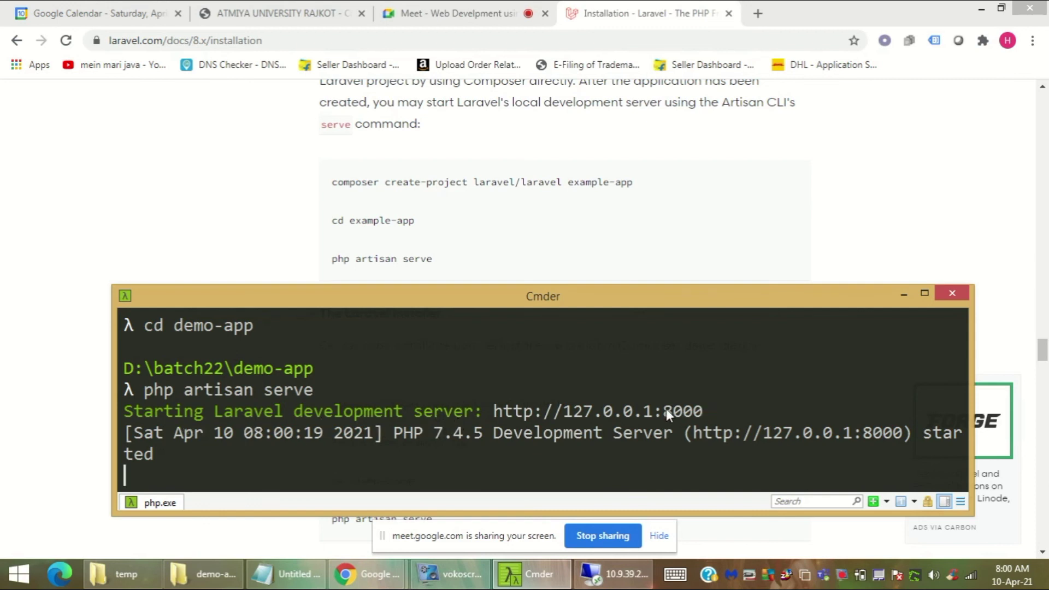
Step: Examine the development server's address in the terminal output, highlighting its port number
{"action": "left_click_drag", "start_coordinate": [663, 411], "coordinate": [701, 411]}
{"action": "double_click", "coordinate": [676, 410]}
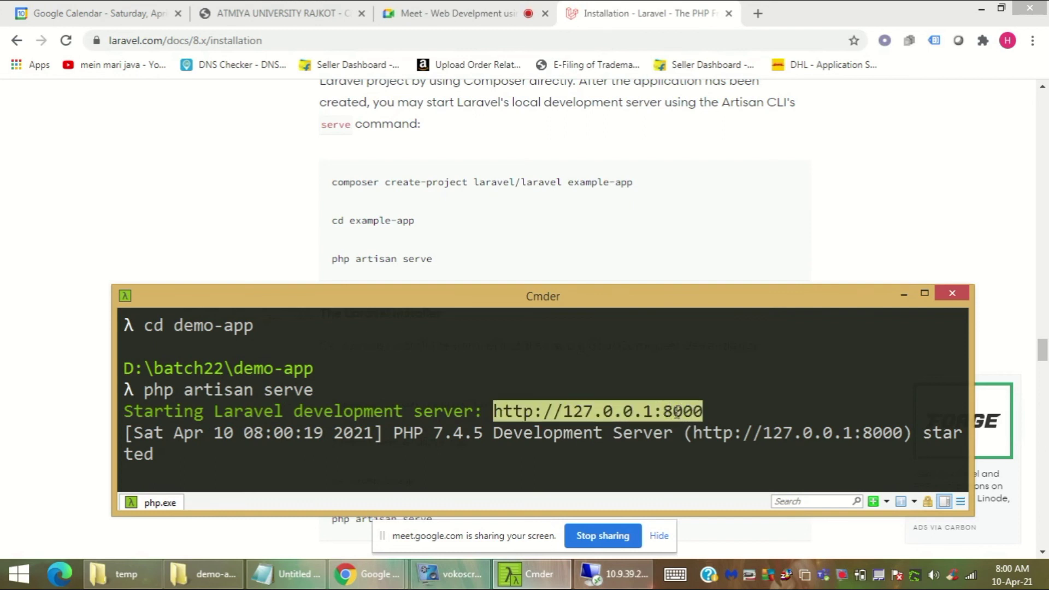
{"action": "left_click_drag", "start_coordinate": [665, 410], "coordinate": [705, 410]}
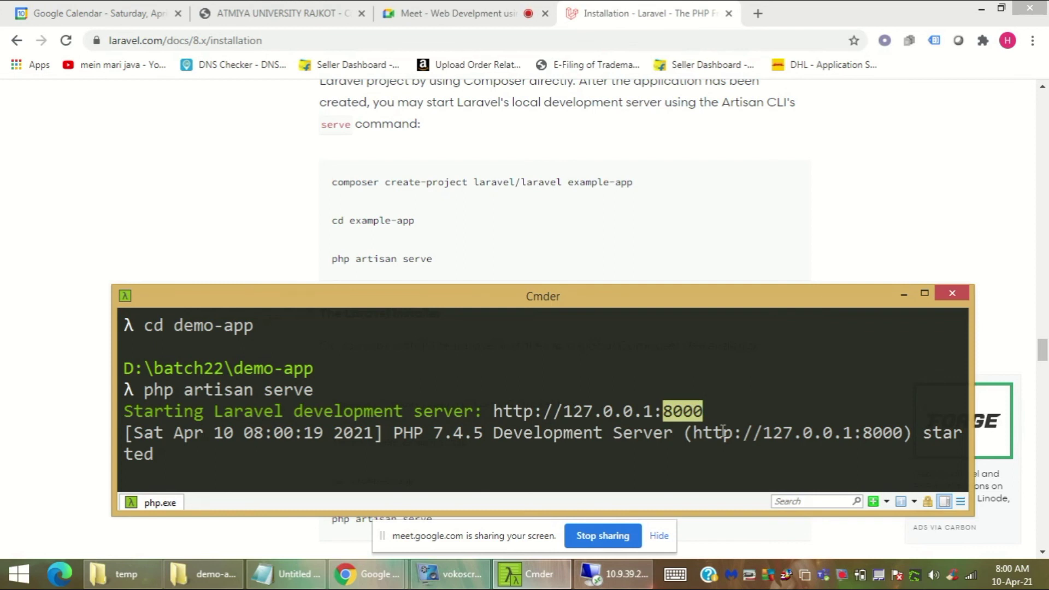
{"action": "left_click", "coordinate": [678, 414]}
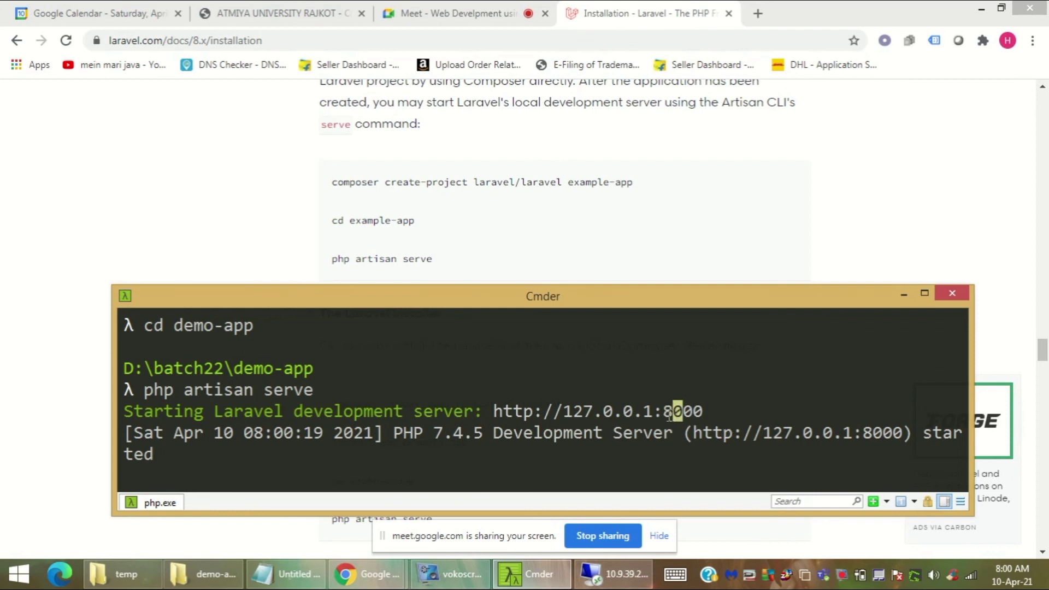
{"action": "left_click_drag", "start_coordinate": [659, 415], "coordinate": [700, 412]}
{"action": "left_click", "coordinate": [687, 414]}
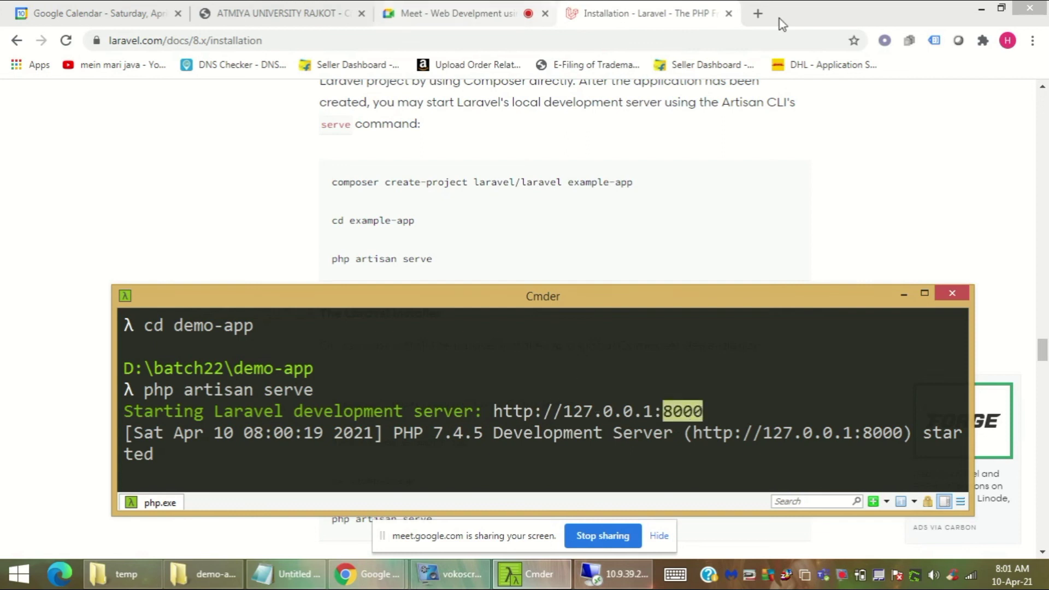
Step: Open 127.0.0.1:8000 in a new Chrome tab to load the Laravel application
{"action": "left_click", "coordinate": [757, 13]}
{"action": "left_click", "coordinate": [699, 40]}
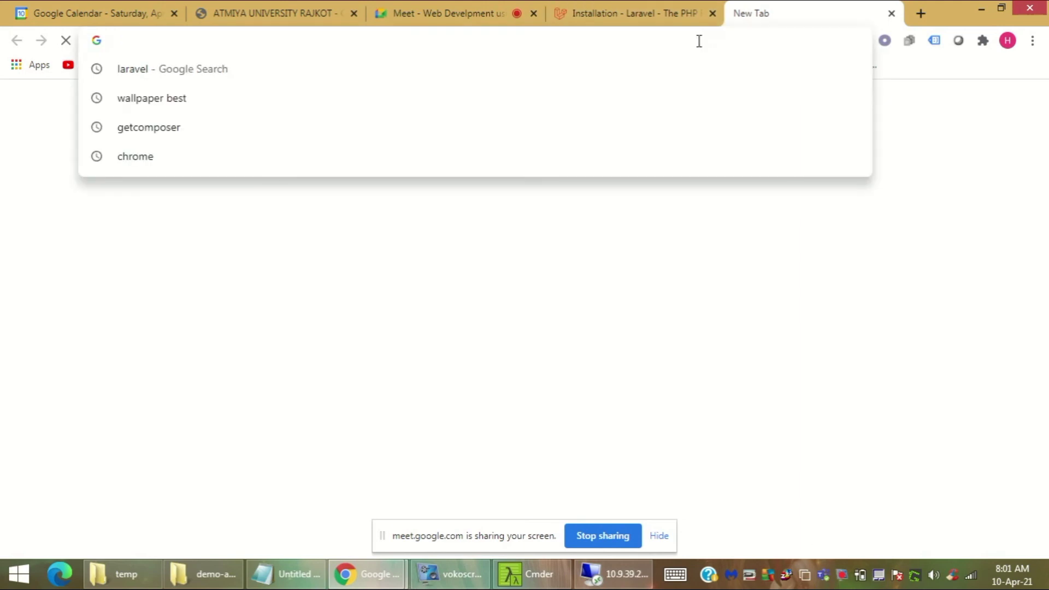
{"action": "type", "text": "127.00"}
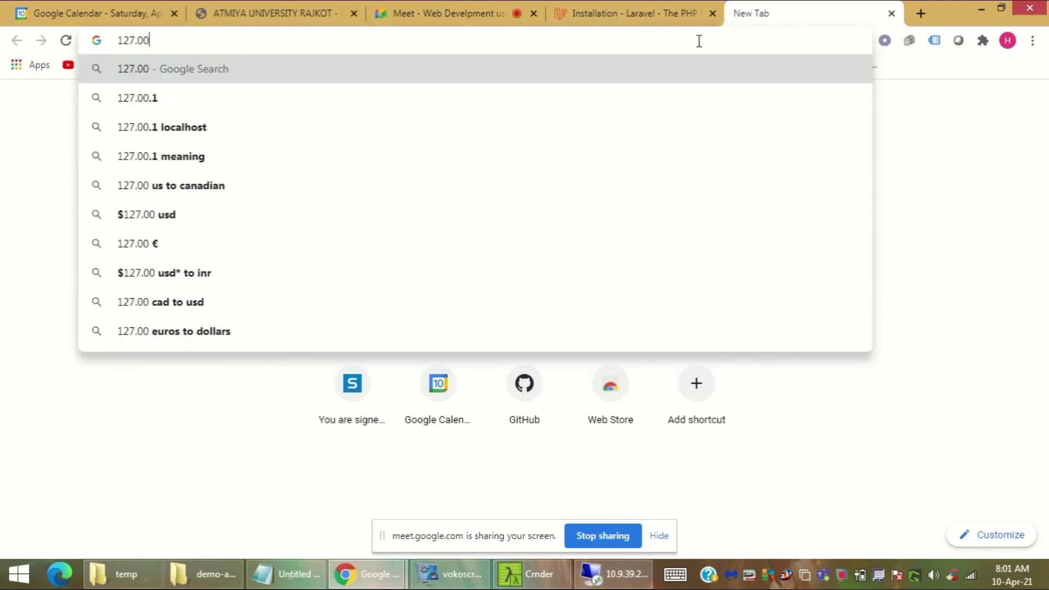
{"action": "key", "text": "BackSpace"}
{"action": "type", "text": ".0"}
{"action": "type", "text": ".1"}
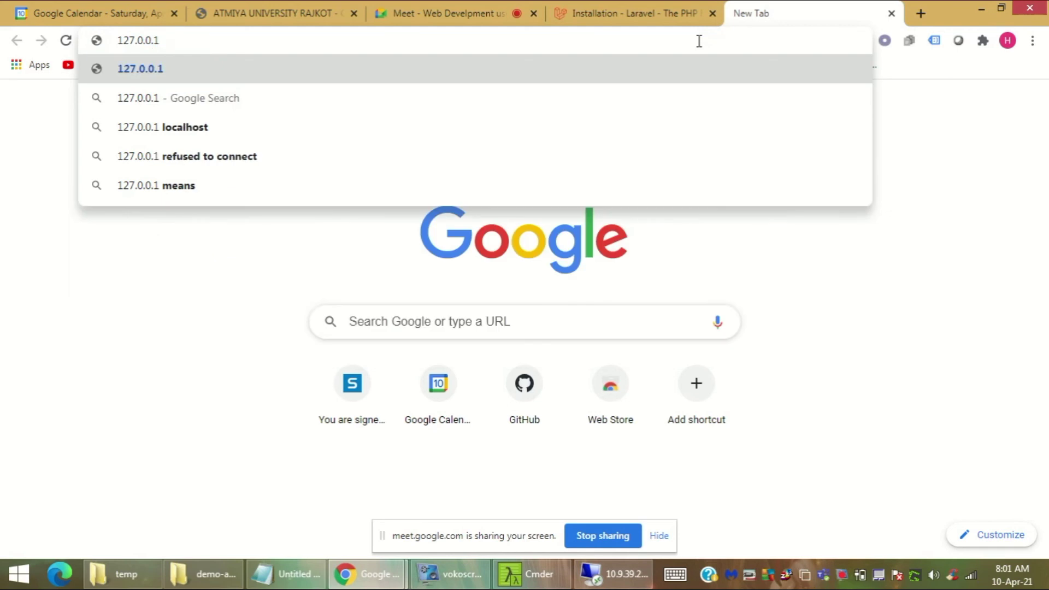
{"action": "type", "text": ":8000"}
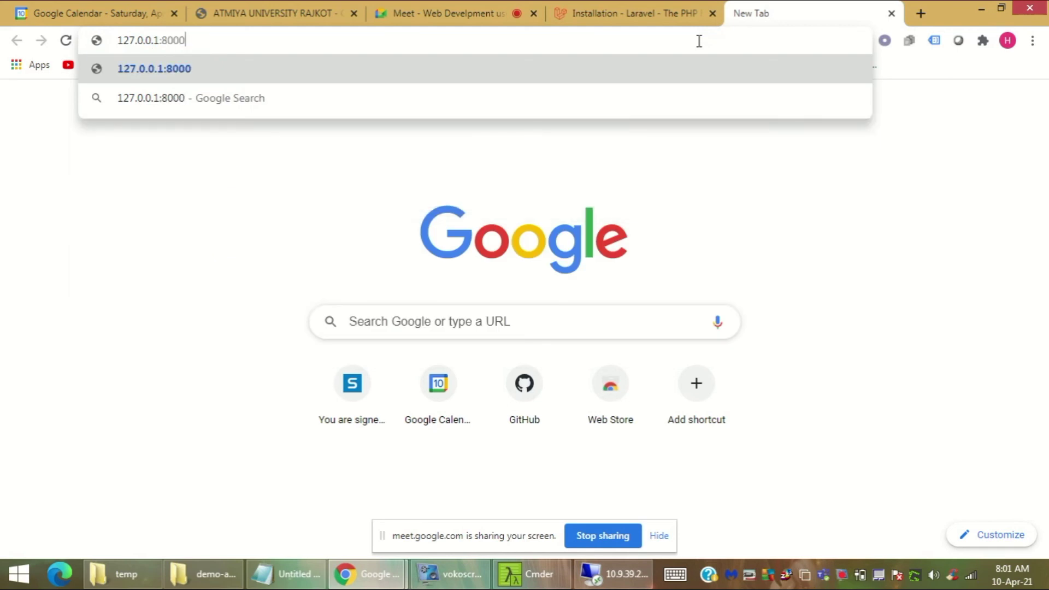
{"action": "key", "text": "Return"}
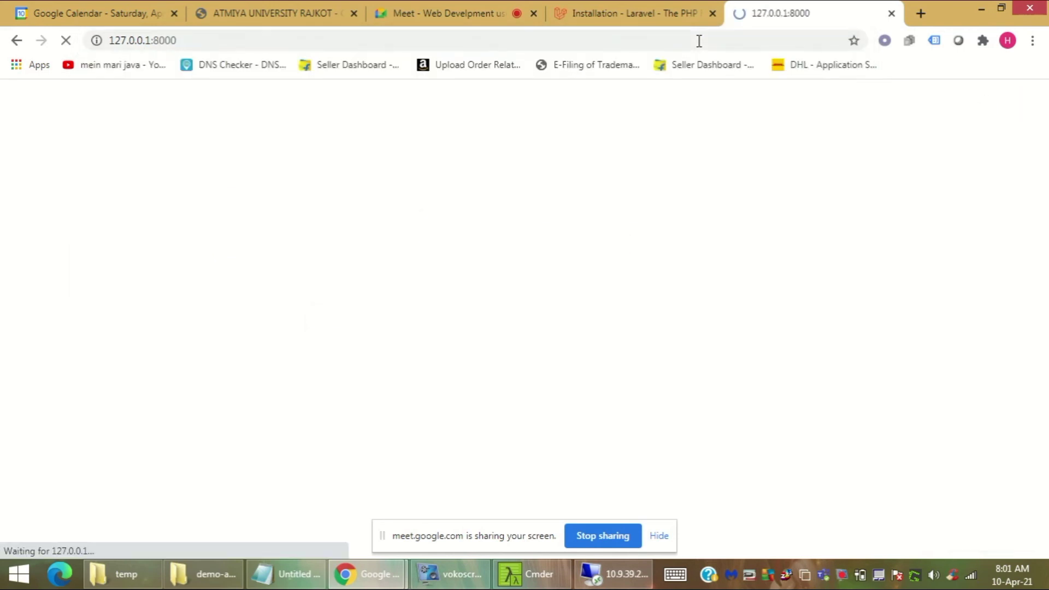